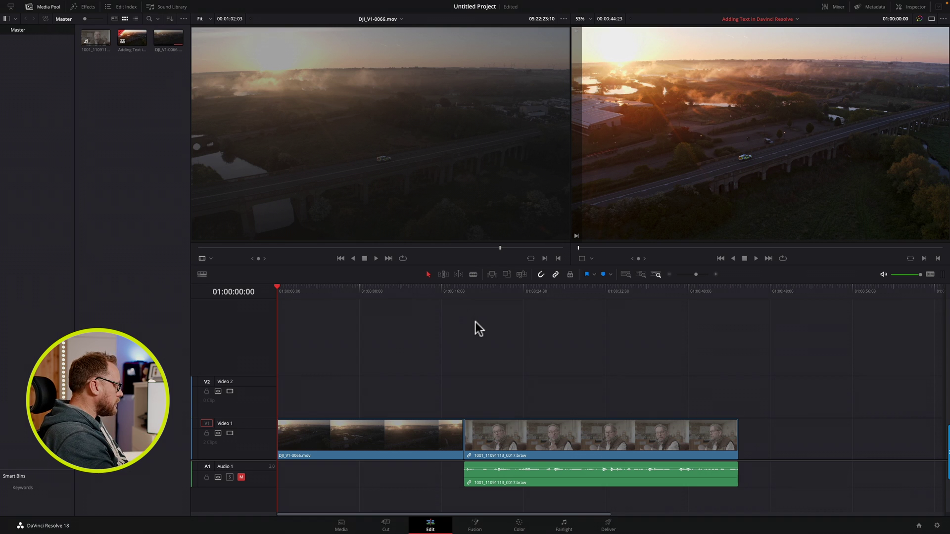
# - Place the basic Text title from Effects > Titles on Video 2 above the drone clip and preview it
pyautogui.click(388, 340)
pyautogui.click(132, 166)
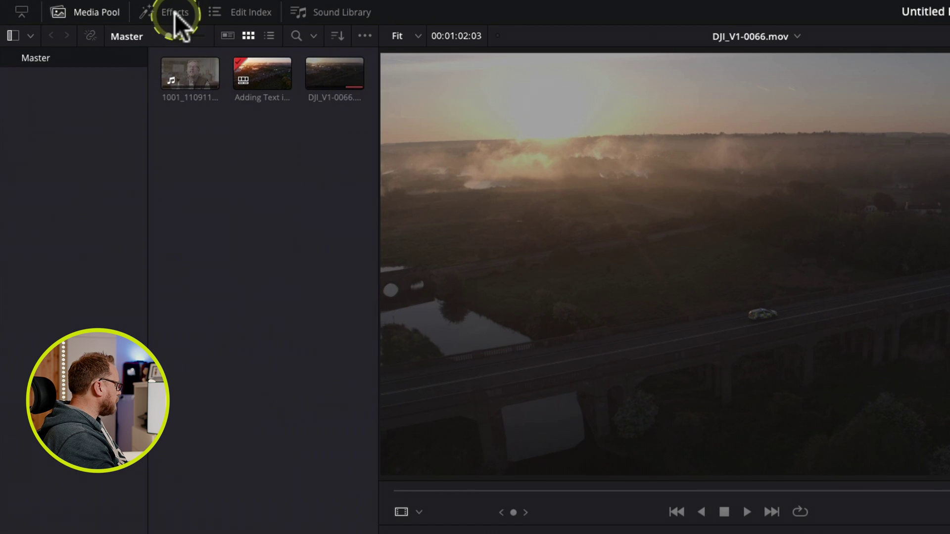
pyautogui.click(88, 7)
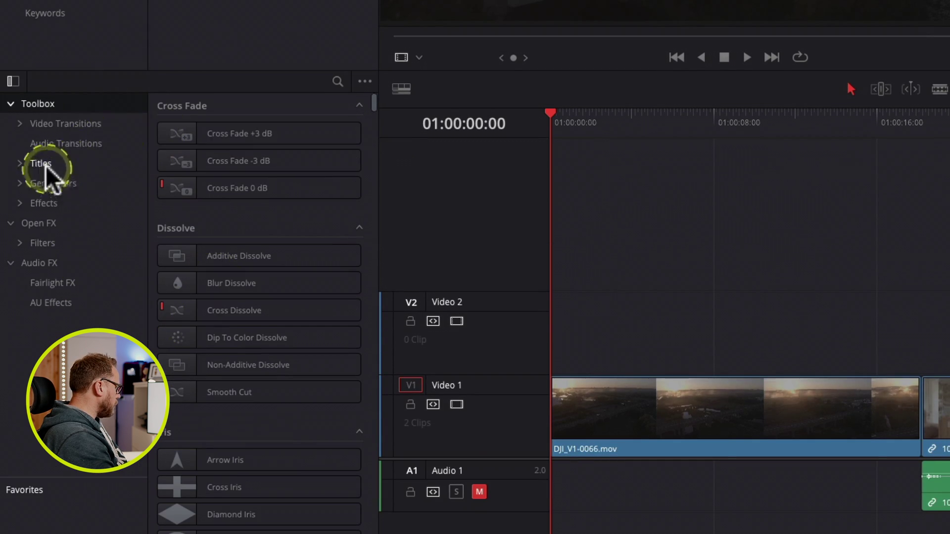
pyautogui.click(46, 165)
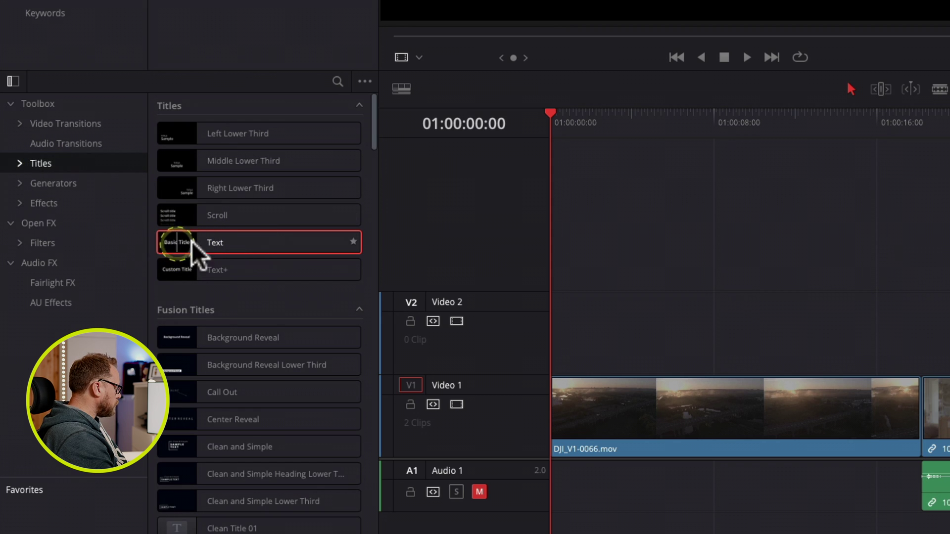
pyautogui.moveTo(193, 243); pyautogui.dragTo(631, 320)
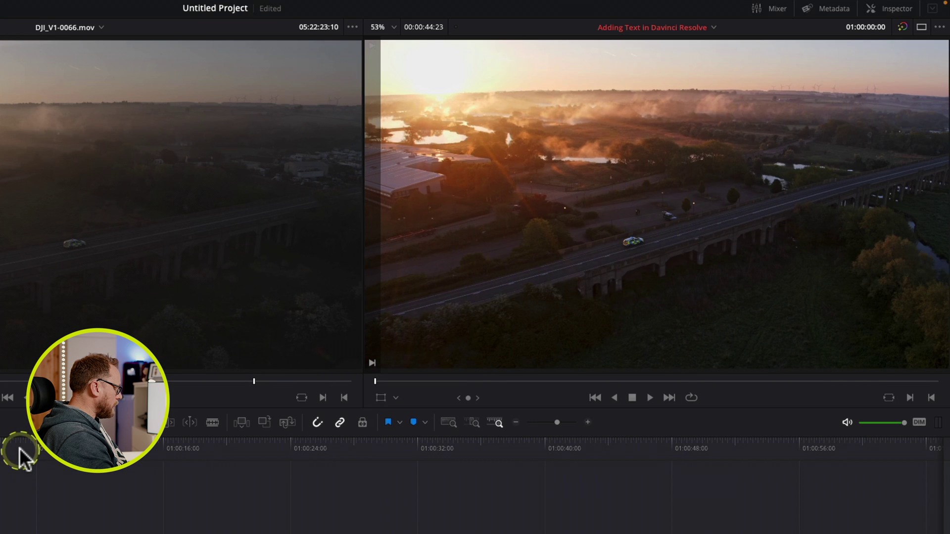
pyautogui.click(20, 447)
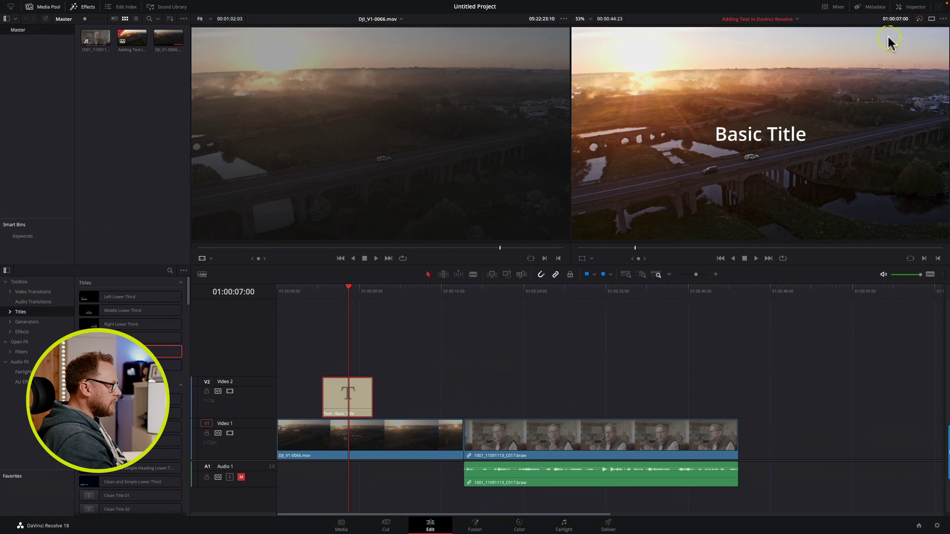
# - Replace 'Basic Title' in the Inspector's Rich Text with KENT, and ENGLAND on a second line
pyautogui.click(900, 8)
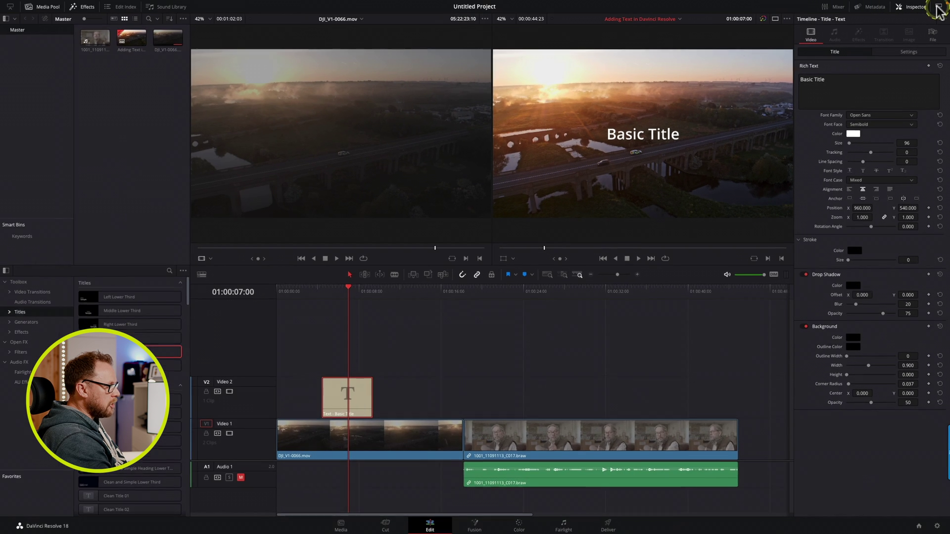
pyautogui.click(825, 123)
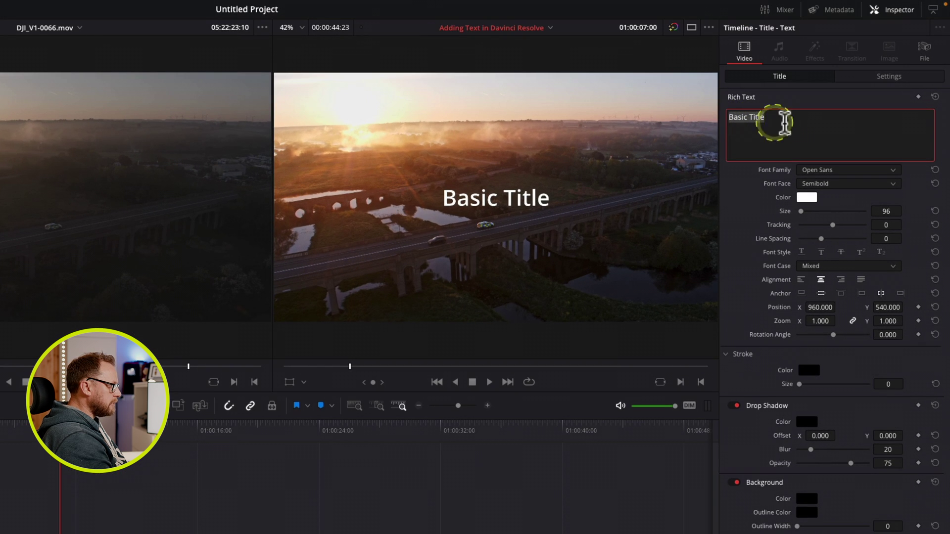
pyautogui.tripleClick(837, 82)
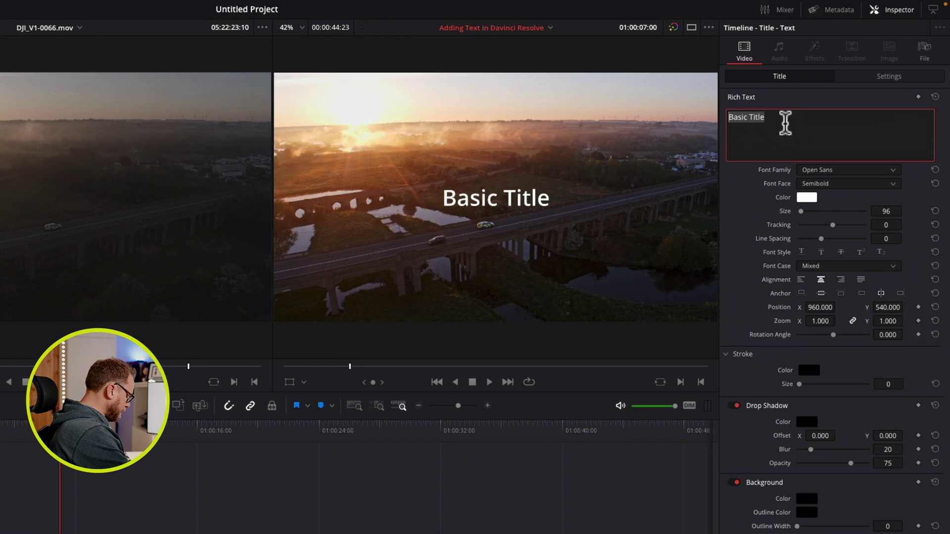
pyautogui.write('KENT')
pyautogui.press('Return')
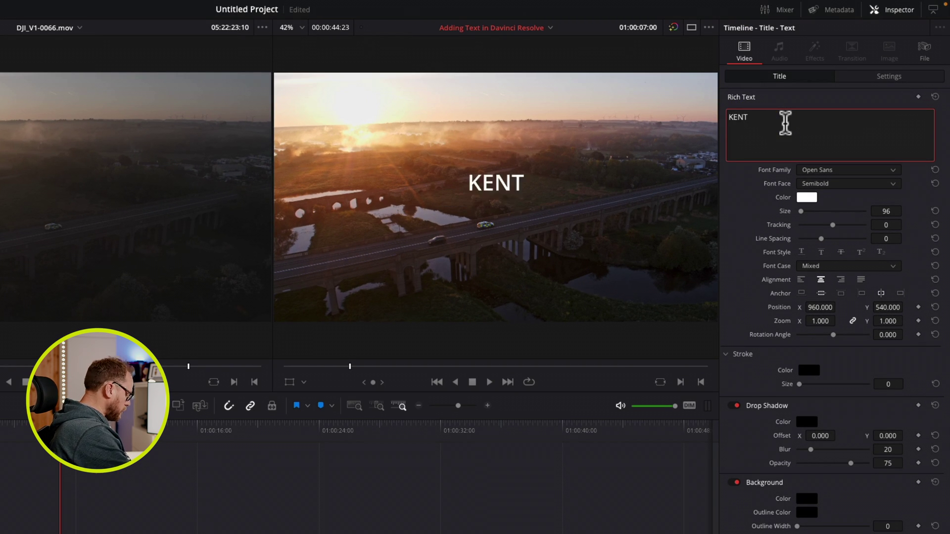
pyautogui.write('ENGLAND')
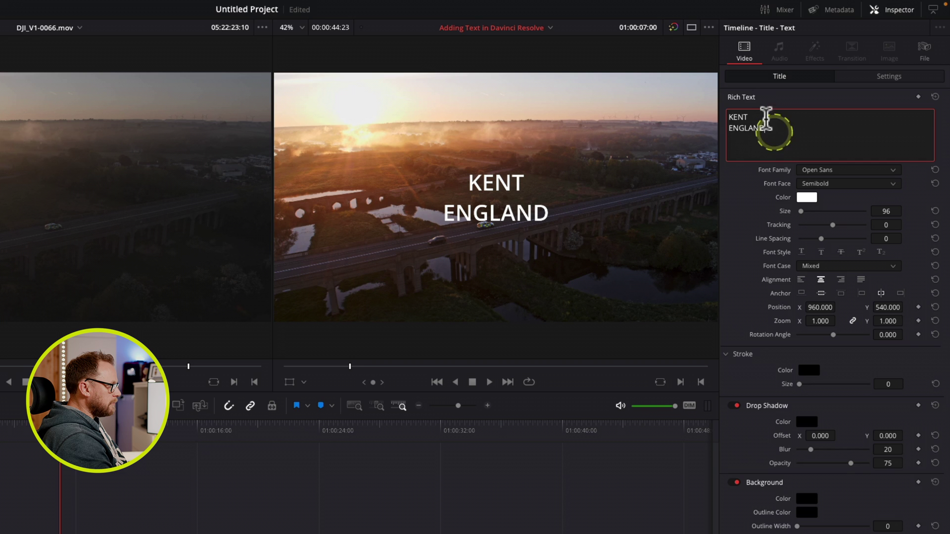
# - Set the title to Phosphate Inline with line spacing -79, enlarge it, and shrink ENGLAND to 112
pyautogui.click(835, 170)
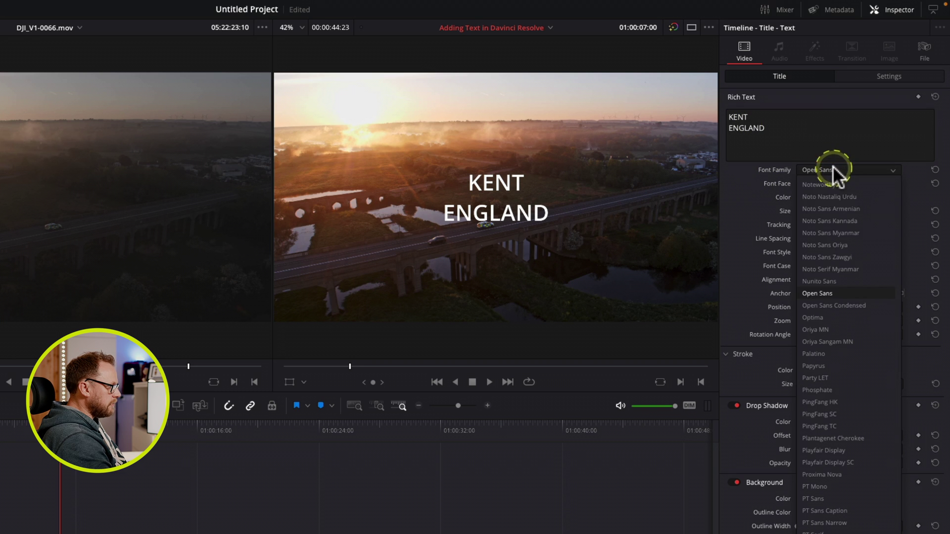
pyautogui.click(823, 390)
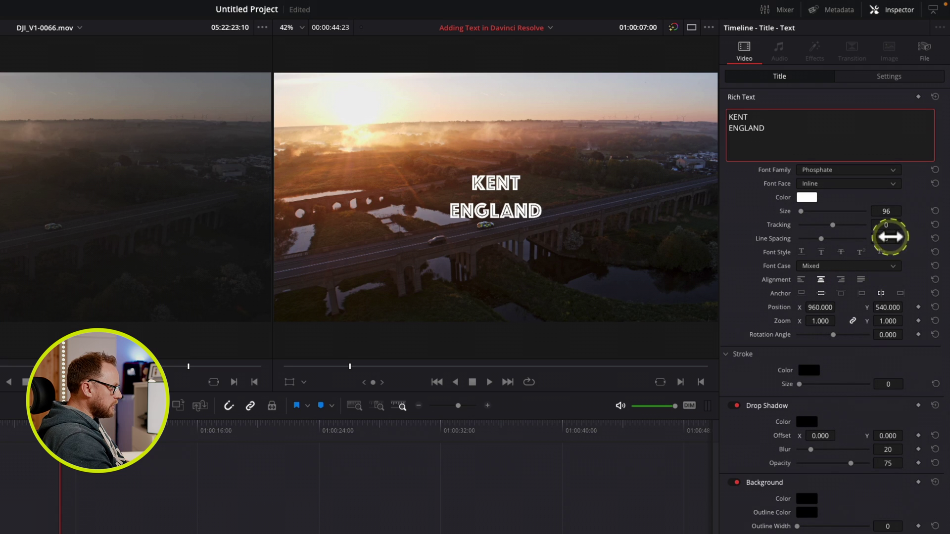
pyautogui.moveTo(888, 239); pyautogui.dragTo(864, 242)
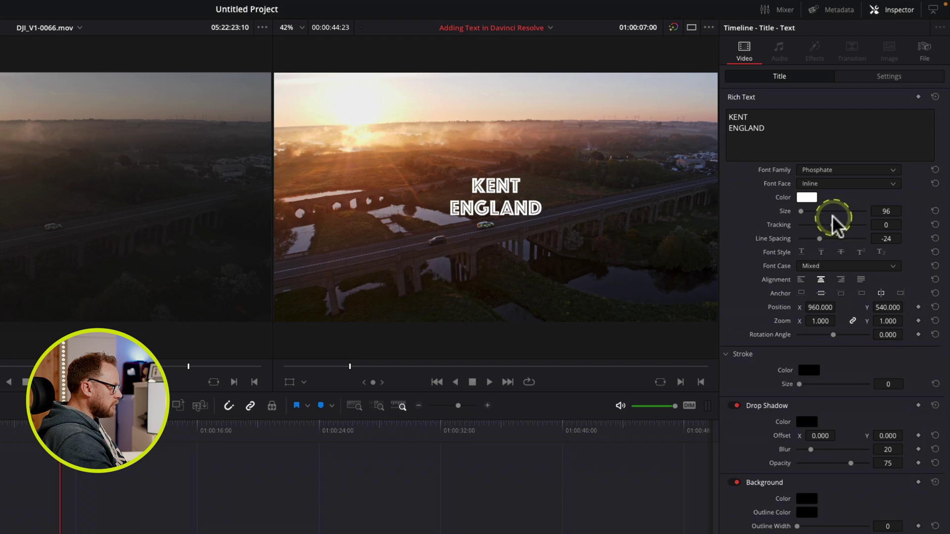
pyautogui.moveTo(886, 210); pyautogui.dragTo(888, 241)
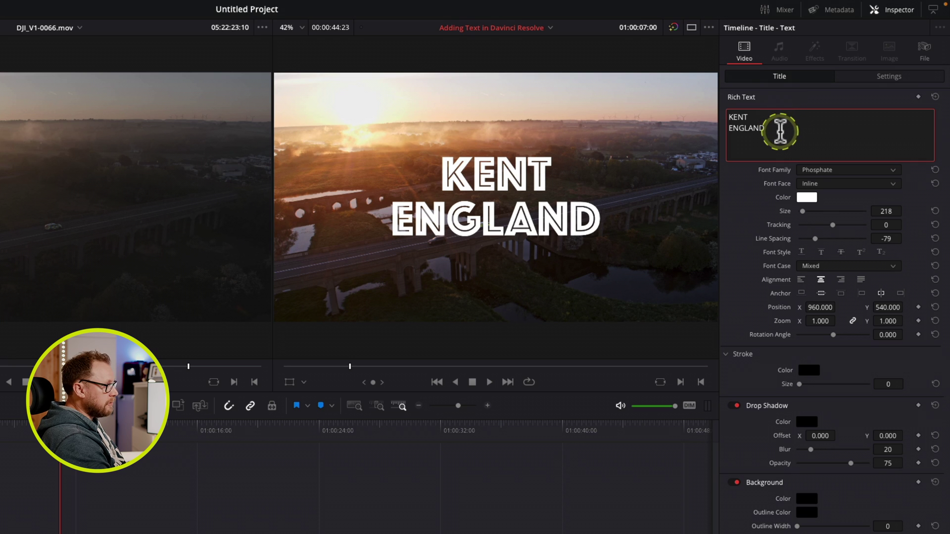
pyautogui.moveTo(778, 129); pyautogui.dragTo(743, 128)
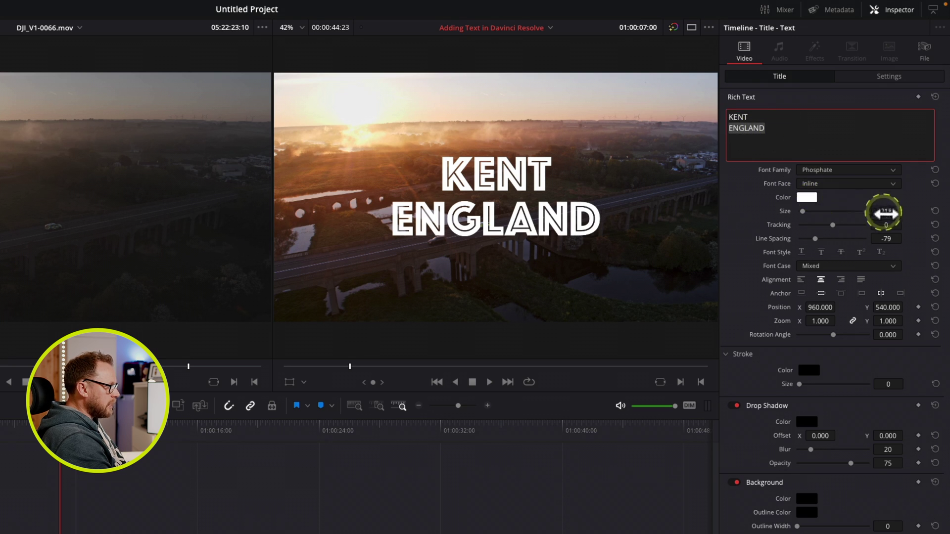
pyautogui.moveTo(883, 211); pyautogui.dragTo(829, 215)
# - Colour the word ENGLAND red and zoom the whole title to 1.820
pyautogui.click(807, 197)
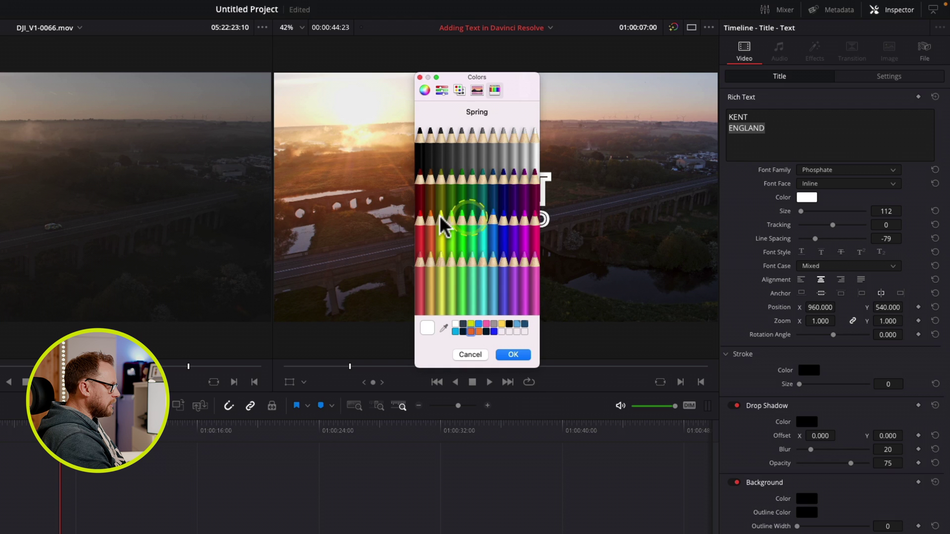
pyautogui.click(422, 226)
pyautogui.click(513, 355)
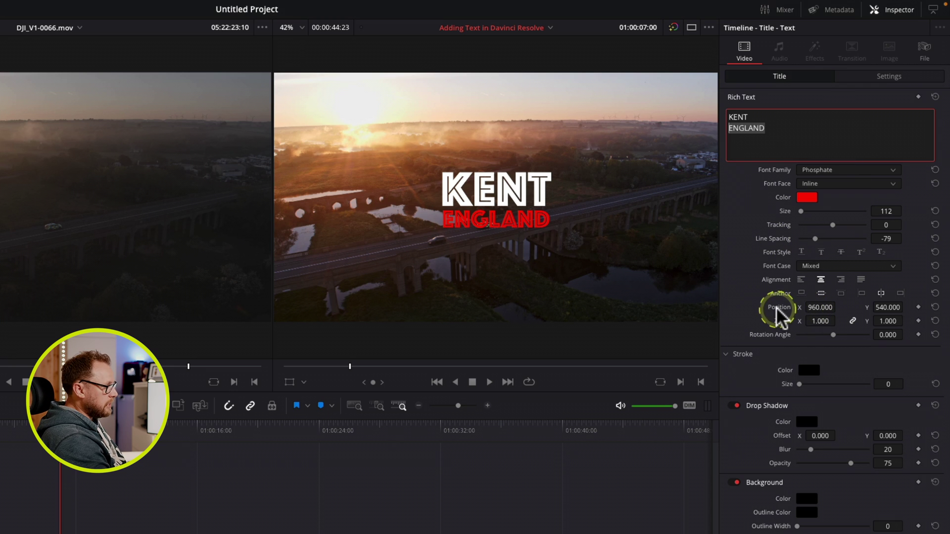
pyautogui.moveTo(821, 320); pyautogui.dragTo(865, 321)
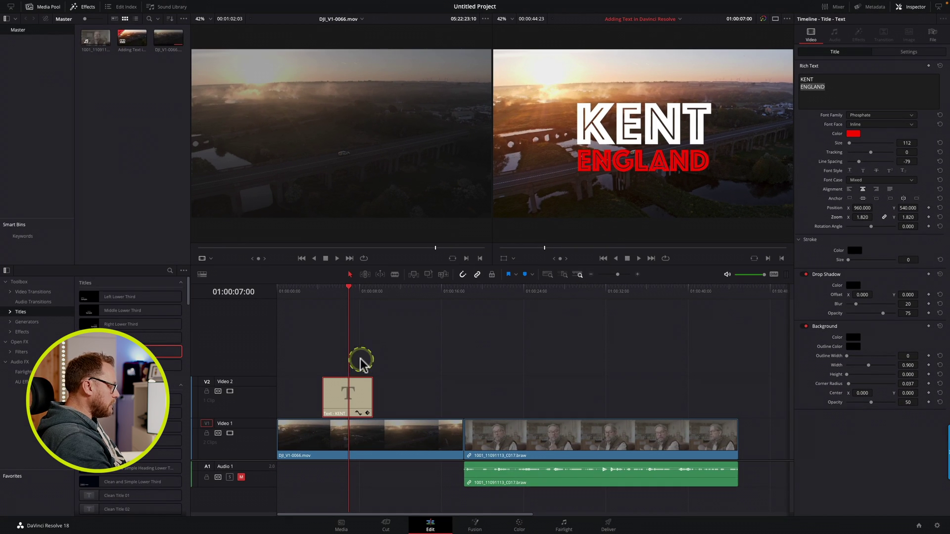
# - Move the title clip to 01:00:00:00 and extend it to the end of the drone clip
pyautogui.moveTo(350, 393); pyautogui.dragTo(322, 387)
pyautogui.click(291, 296)
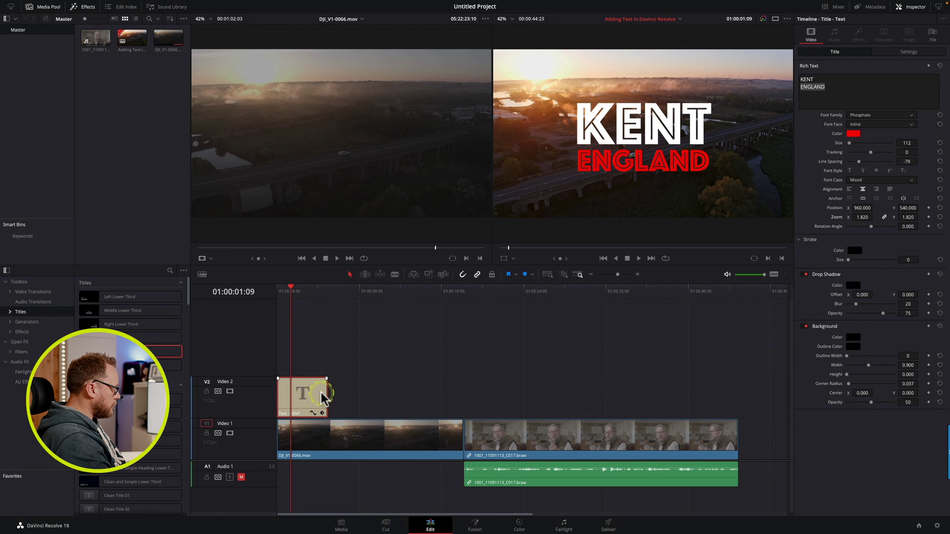
pyautogui.moveTo(324, 394); pyautogui.dragTo(462, 397)
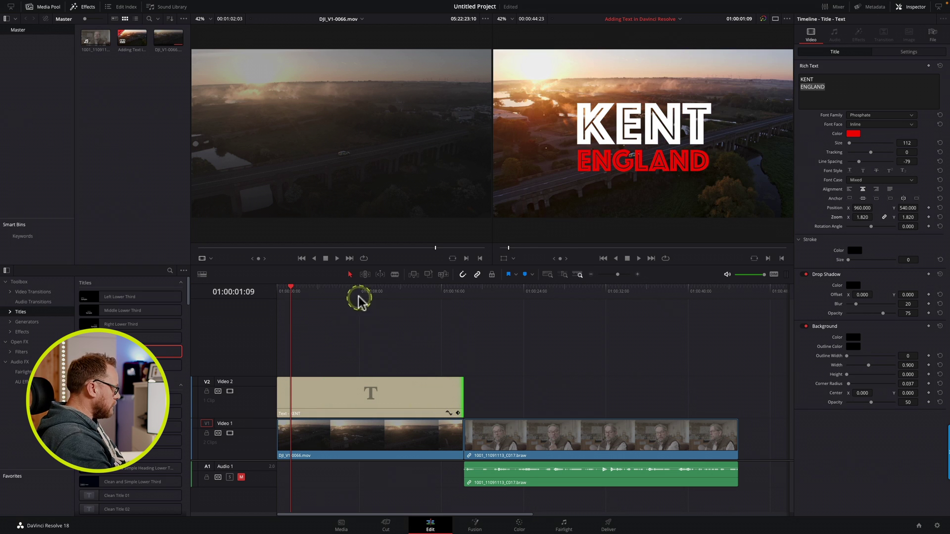
pyautogui.moveTo(359, 297)
pyautogui.mouseDown()
pyautogui.moveTo(297, 293)
pyautogui.moveTo(438, 304)
pyautogui.moveTo(316, 303)
pyautogui.moveTo(437, 315)
pyautogui.moveTo(362, 312)
pyautogui.mouseUp()
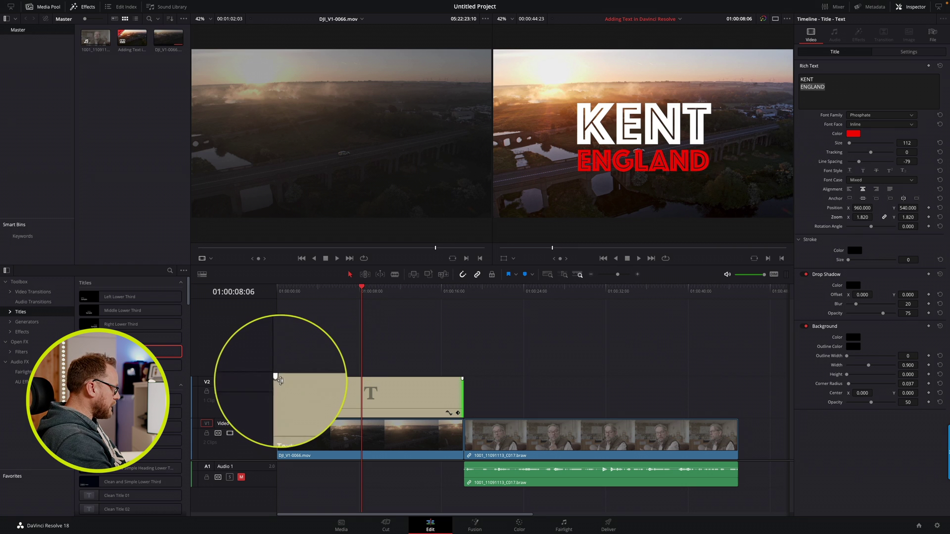
# - Add a one-second fade-in and a fade-out to the KENT title, then play it back to check
pyautogui.click(460, 383)
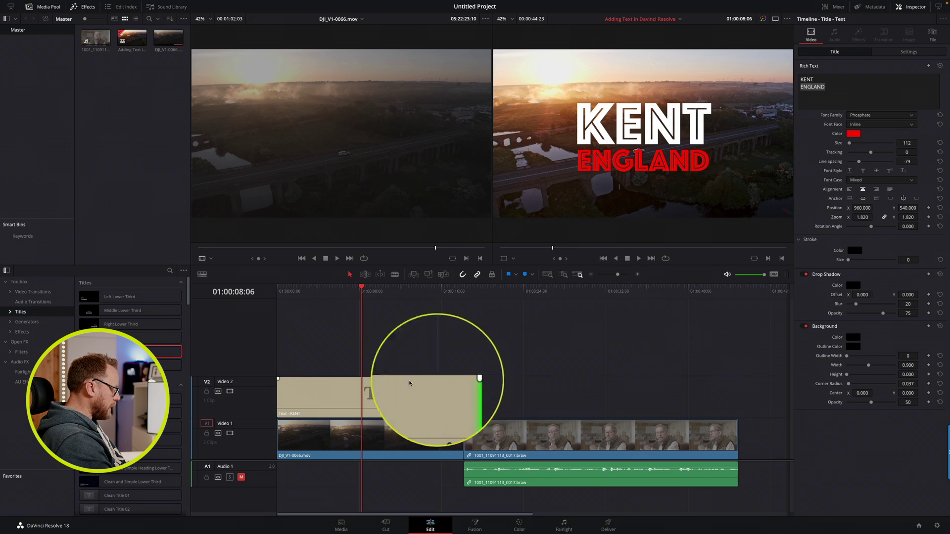
pyautogui.moveTo(279, 380); pyautogui.dragTo(288, 378)
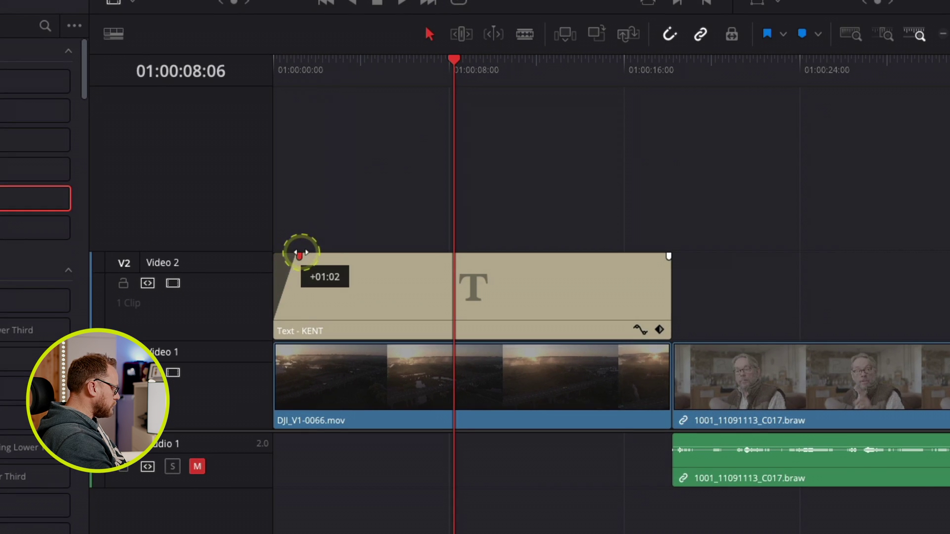
pyautogui.moveTo(300, 254); pyautogui.dragTo(298, 254)
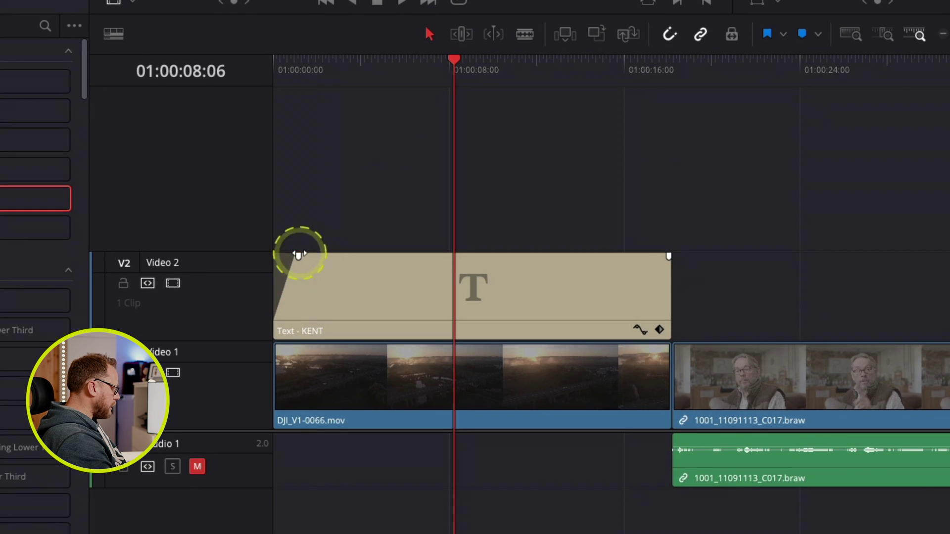
pyautogui.moveTo(667, 257); pyautogui.dragTo(640, 255)
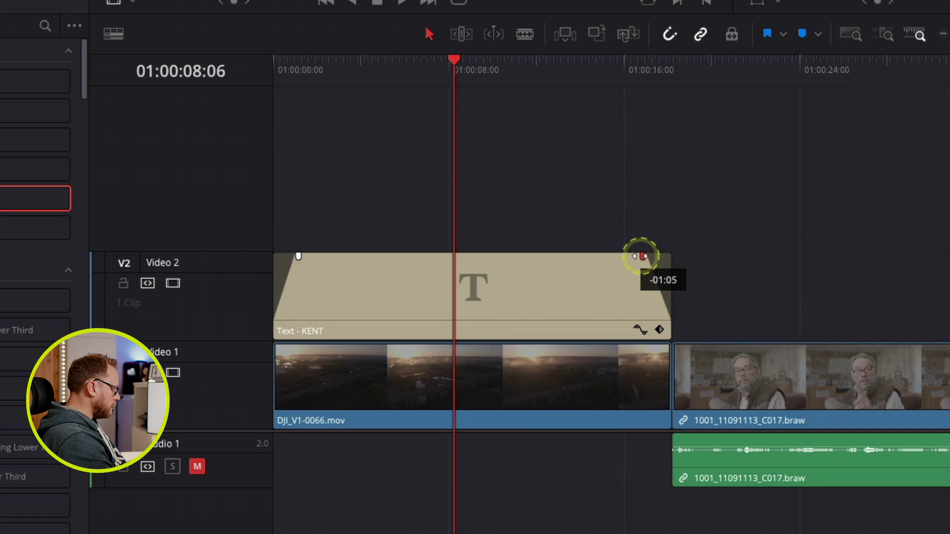
pyautogui.press('Home')
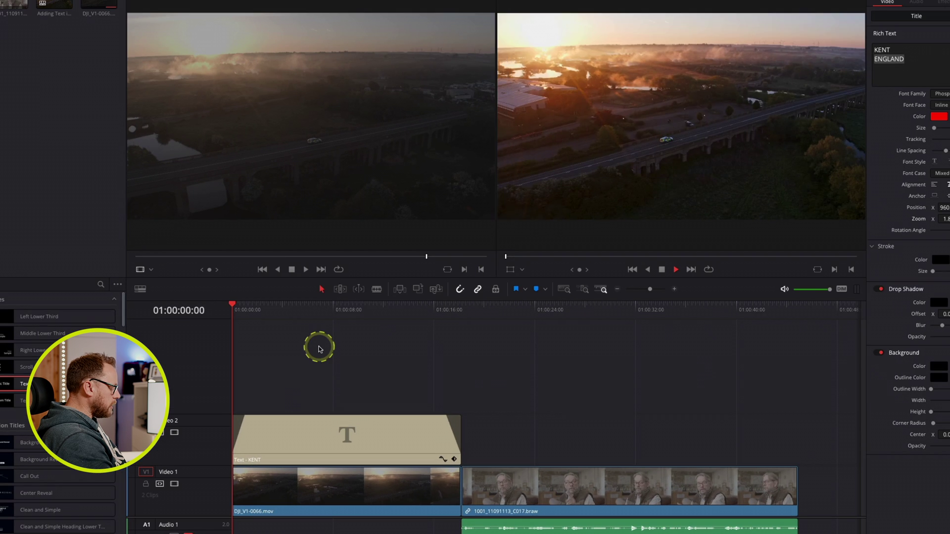
pyautogui.press('space')
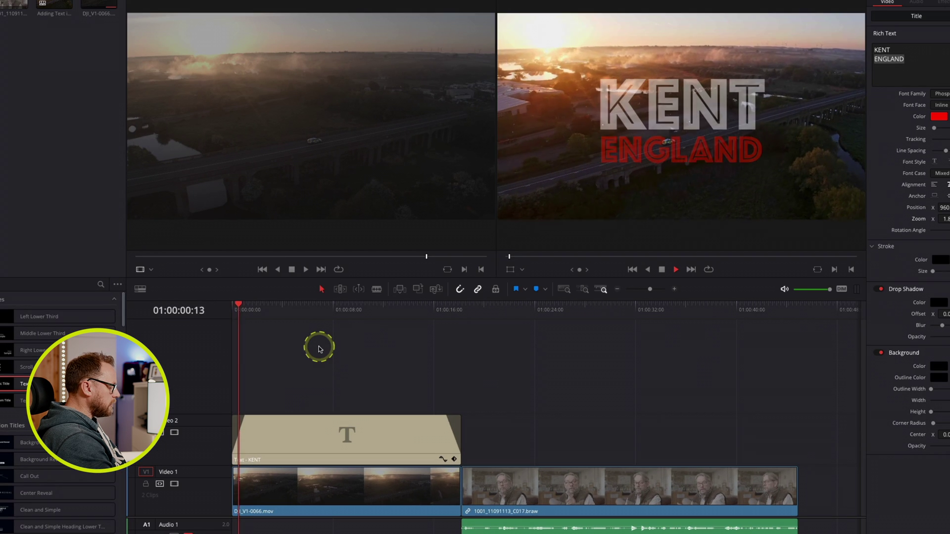
pyautogui.click(319, 349)
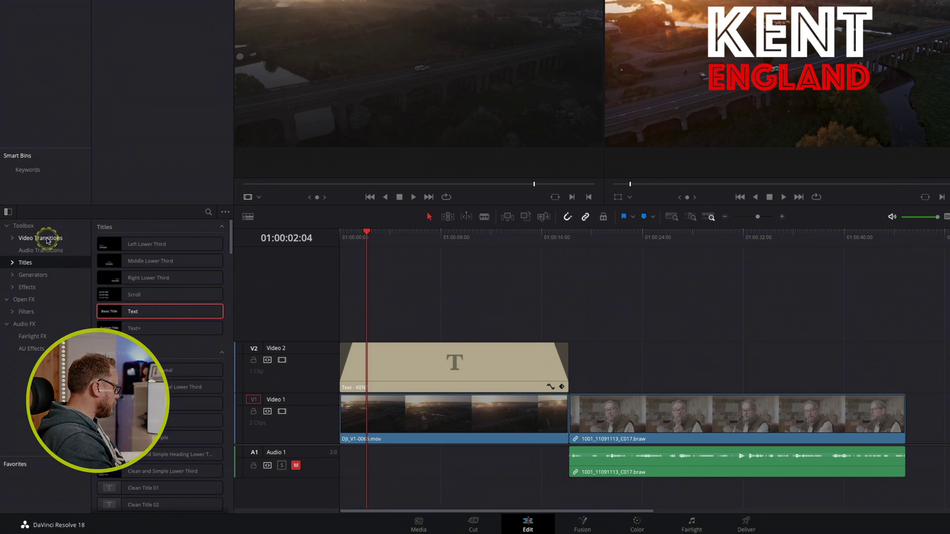
# - Apply the Motion > Push video transition to the KENT title clip on V2
pyautogui.click(41, 238)
pyautogui.click(90, 227)
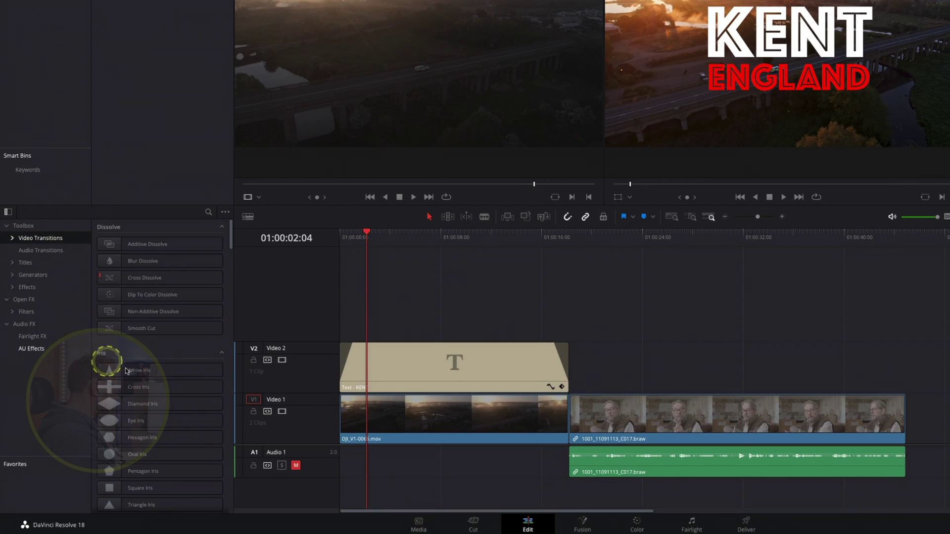
pyautogui.scroll(-5, 126, 371)
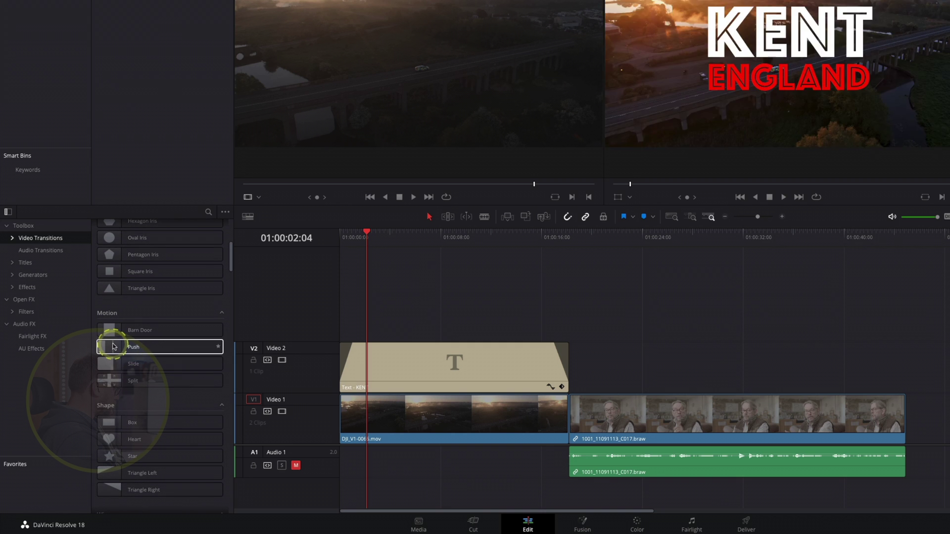
pyautogui.moveTo(113, 346); pyautogui.dragTo(562, 361)
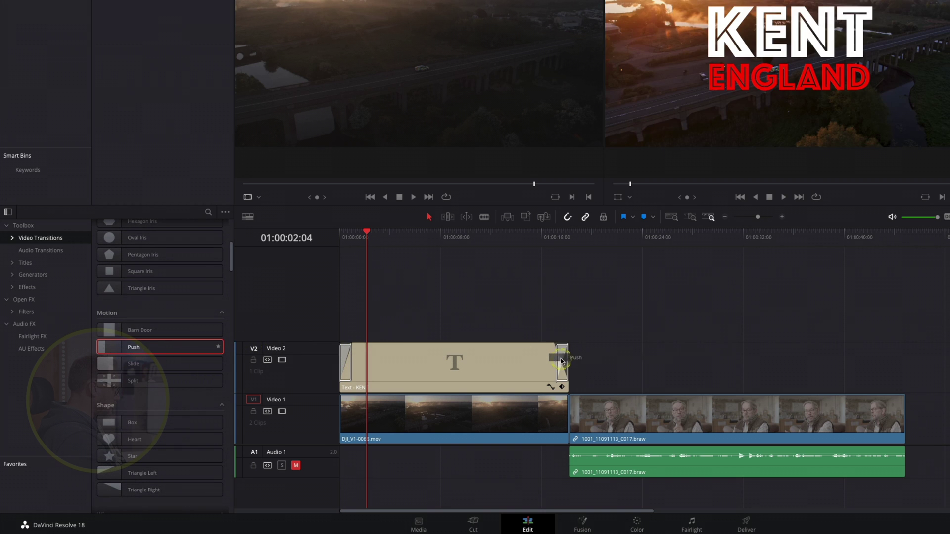
# - Play back the start and end of the KENT title to preview the Push transitions
pyautogui.click(345, 241)
pyautogui.press('space')
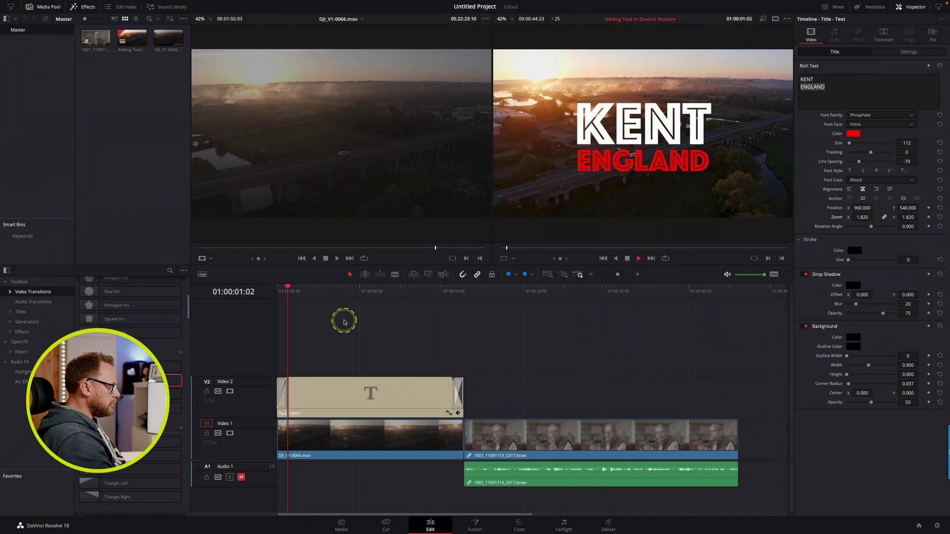
pyautogui.click(446, 294)
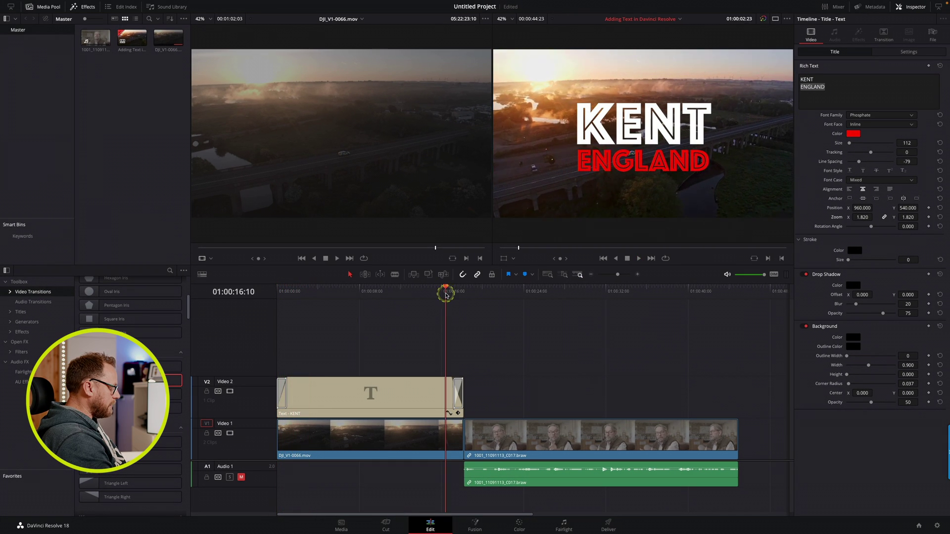
pyautogui.press('space')
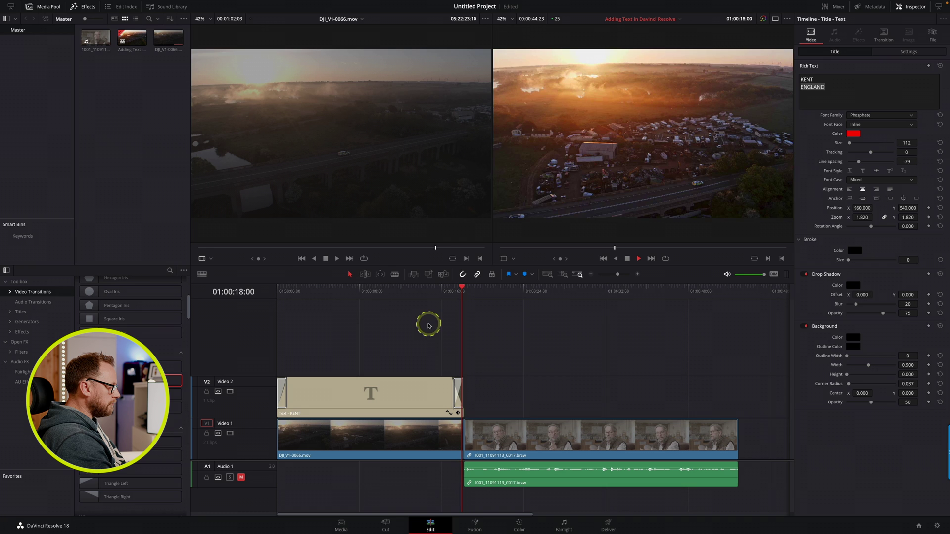
pyautogui.click(367, 293)
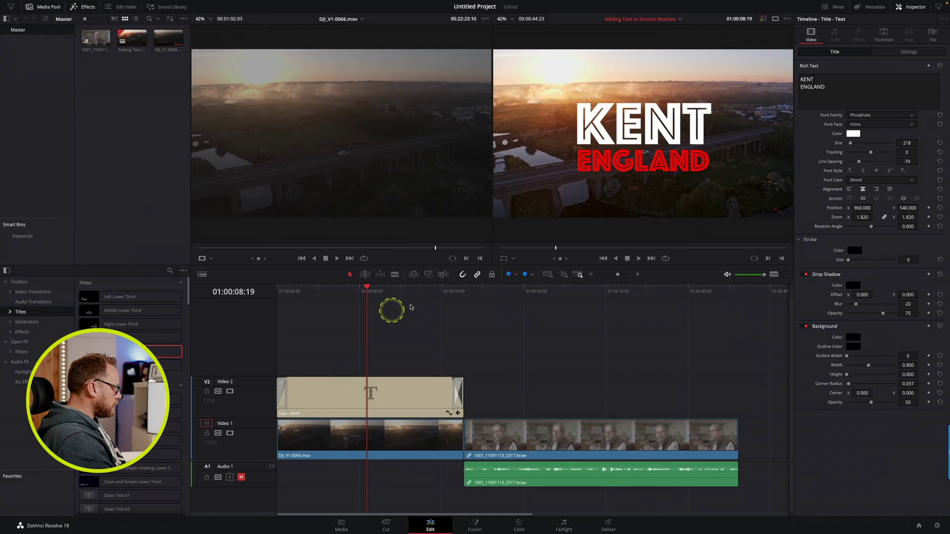
# - Park the playhead inside the interview clip at about 01:00:20:19
pyautogui.click(497, 298)
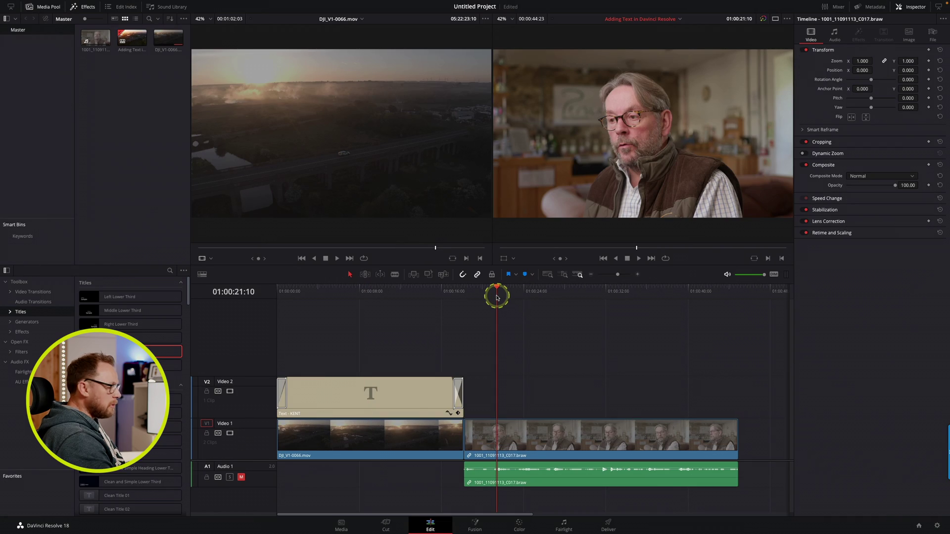
pyautogui.click(490, 298)
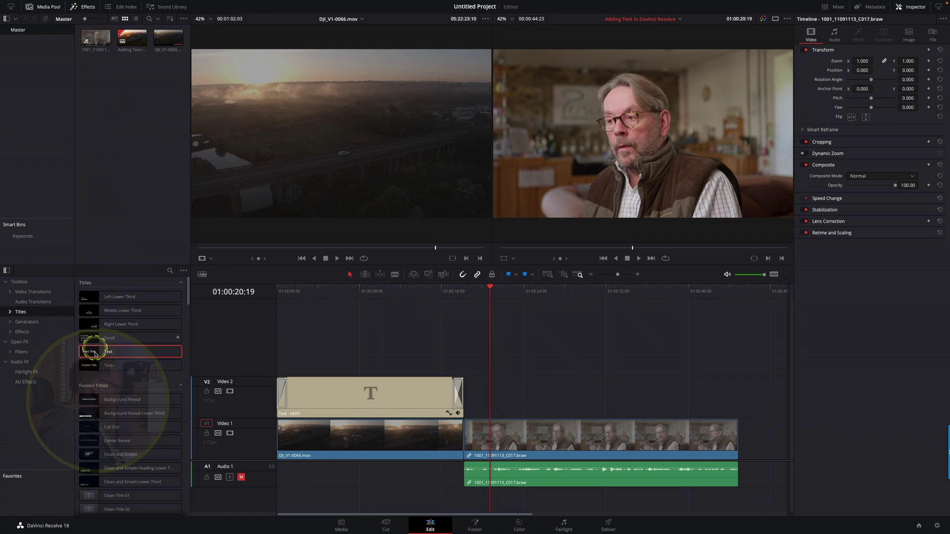
# - Add a Text title on V2 over the interview and shorten it by one second
pyautogui.moveTo(128, 352); pyautogui.dragTo(509, 391)
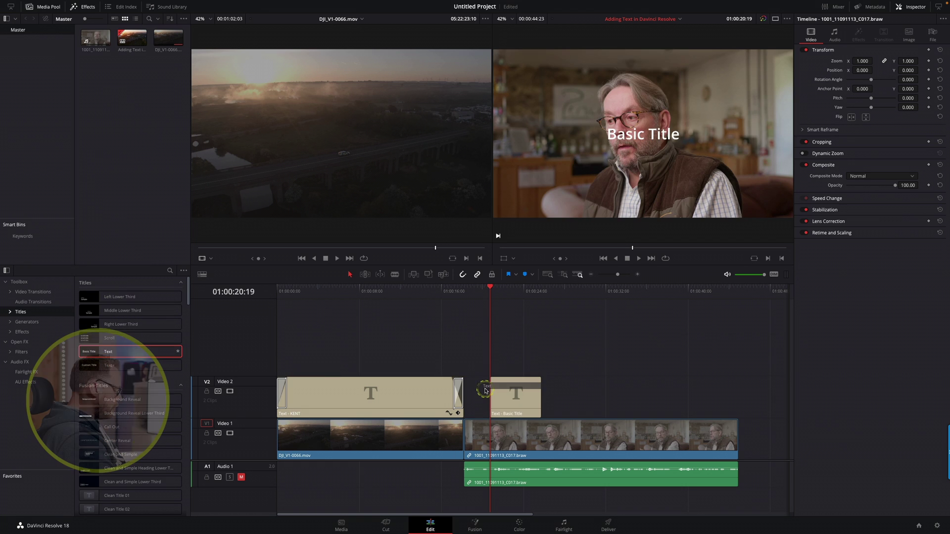
pyautogui.click(505, 386)
pyautogui.click(533, 399)
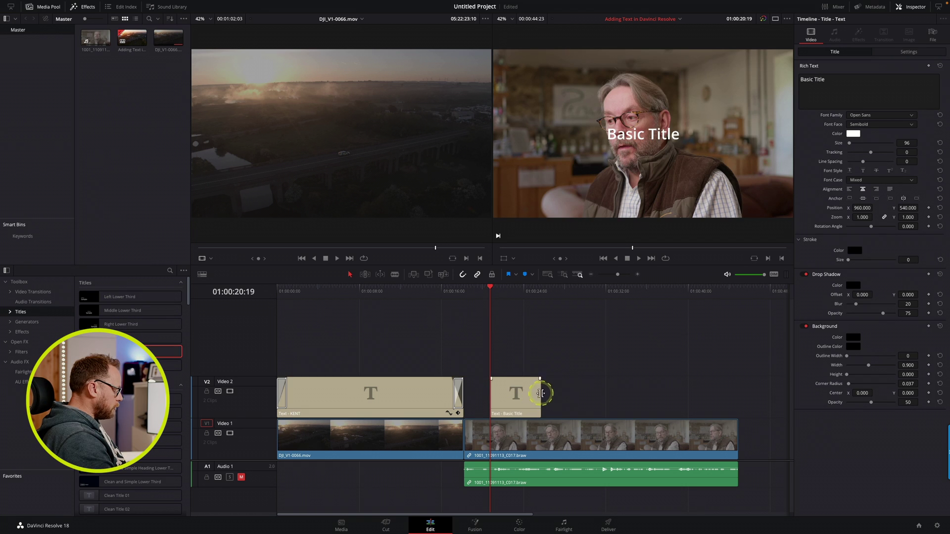
pyautogui.moveTo(542, 394); pyautogui.dragTo(531, 394)
pyautogui.click(510, 291)
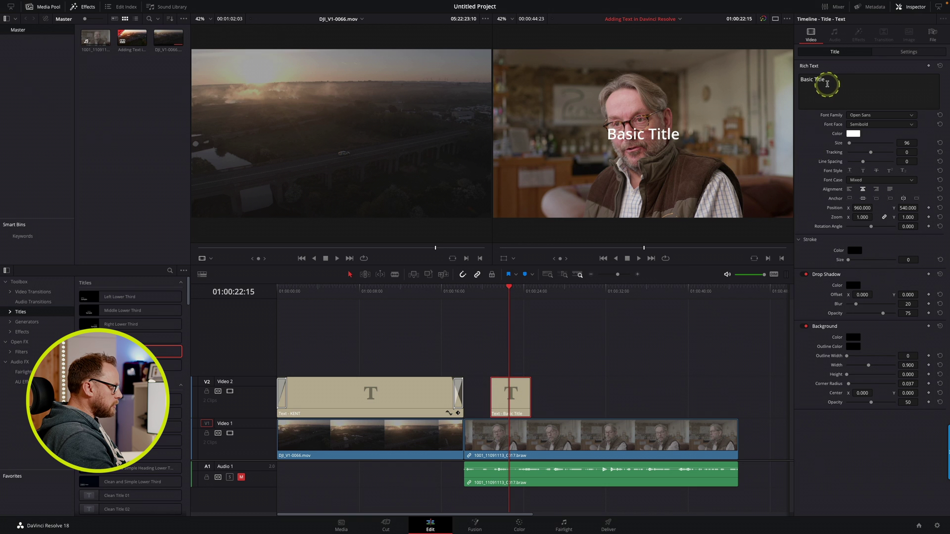
# - Replace the placeholder text with the person's name, and 'Director' on a second line
pyautogui.moveTo(828, 82); pyautogui.dragTo(803, 80)
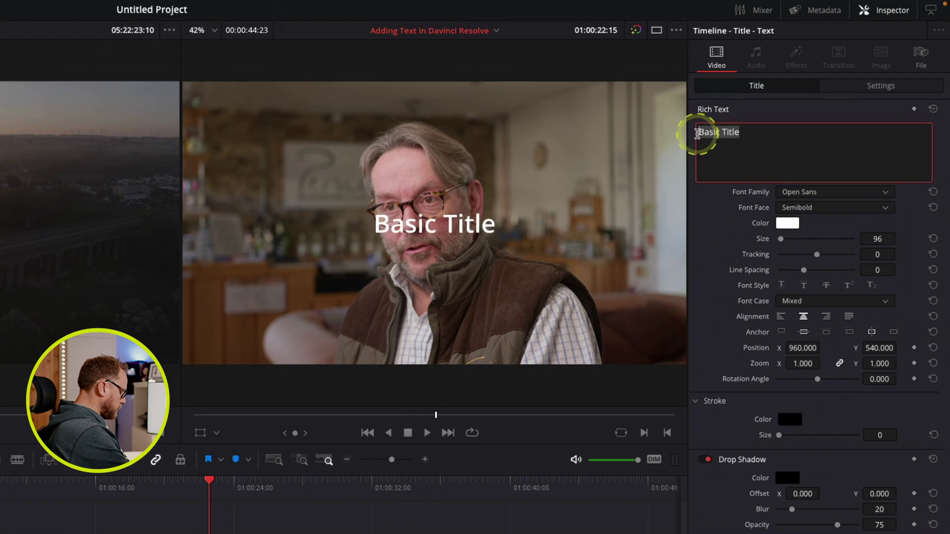
pyautogui.write('Joe Bloggs')
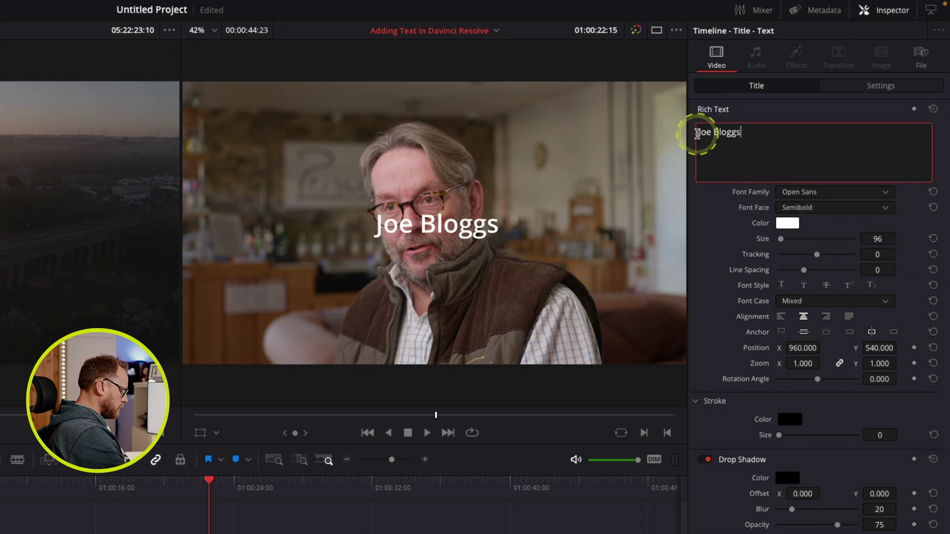
pyautogui.press('Return')
pyautogui.write('Dire')
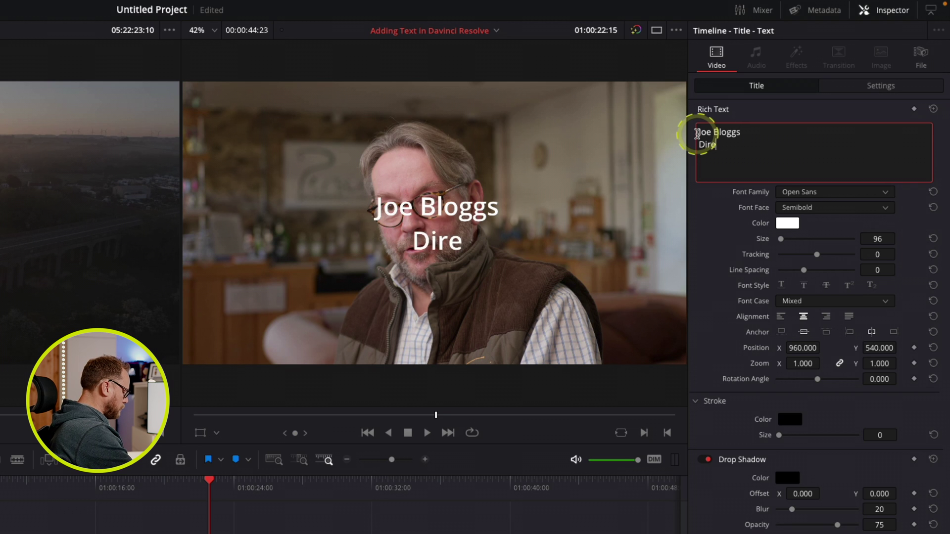
pyautogui.write('cotr')
pyautogui.press('BackSpace')
pyautogui.press('BackSpace')
pyautogui.press('BackSpace')
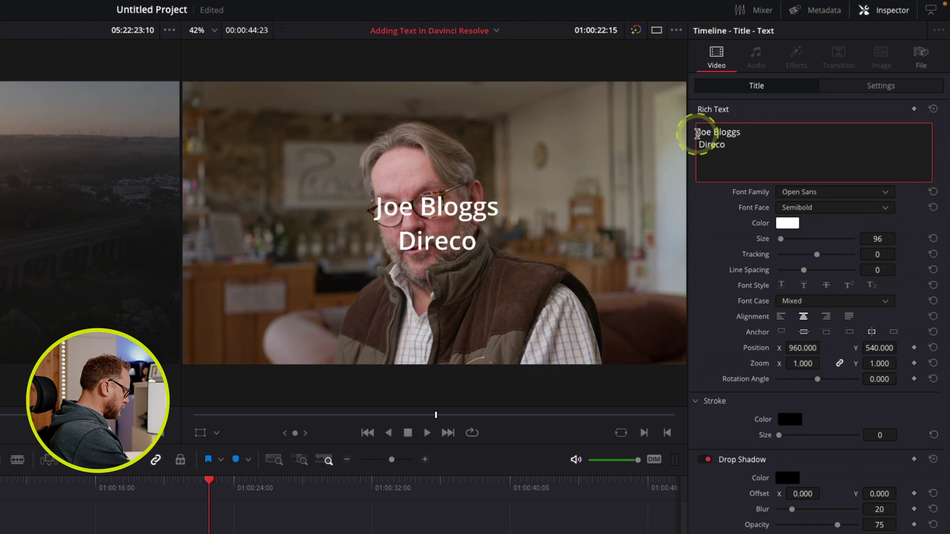
pyautogui.write('tor')
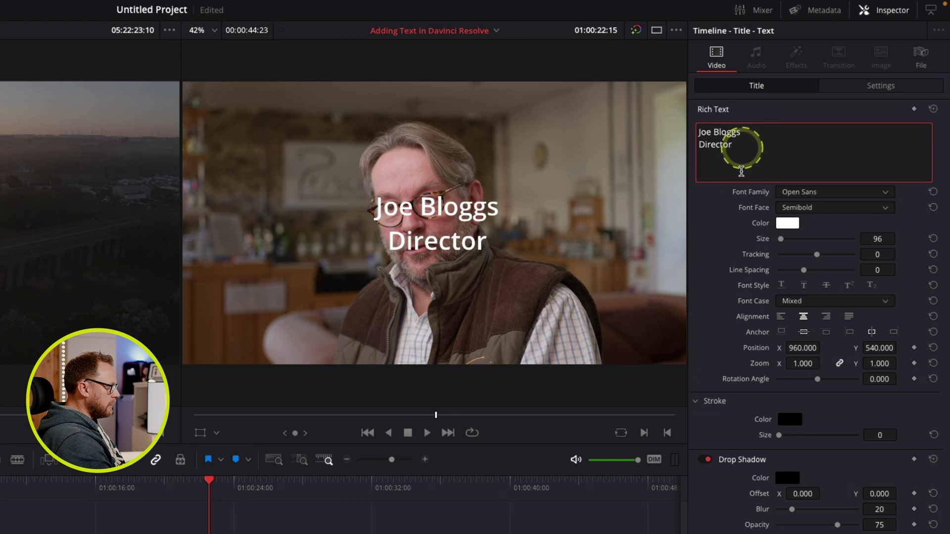
# - Left-align the name title and position it at X 324, Y 200
pyautogui.click(781, 316)
pyautogui.moveTo(803, 348); pyautogui.dragTo(443, 369)
pyautogui.moveTo(879, 348)
pyautogui.mouseDown()
pyautogui.moveTo(789, 377)
pyautogui.moveTo(880, 346)
pyautogui.mouseUp()
pyautogui.moveTo(809, 349)
pyautogui.mouseDown()
pyautogui.moveTo(789, 350)
pyautogui.moveTo(806, 352)
pyautogui.mouseUp()
pyautogui.moveTo(869, 350); pyautogui.dragTo(860, 358)
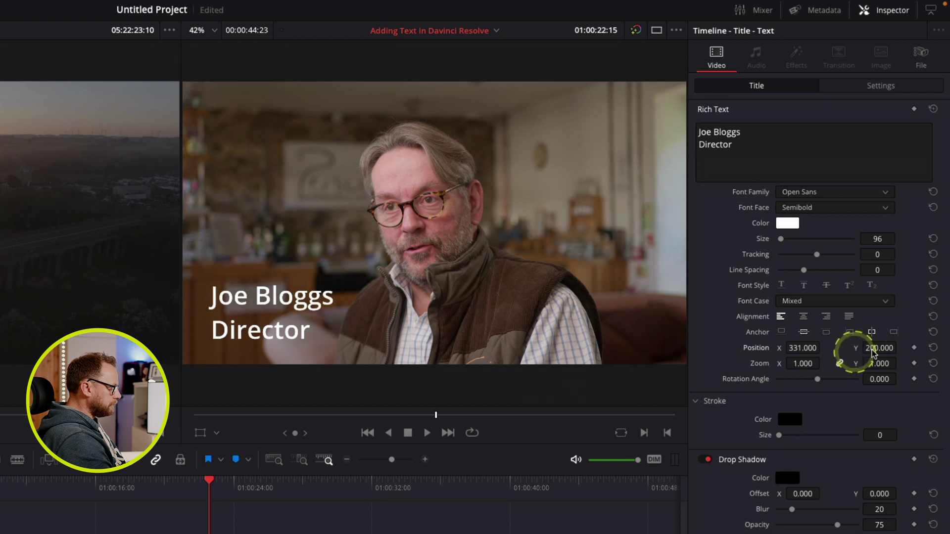
pyautogui.moveTo(801, 356); pyautogui.dragTo(801, 349)
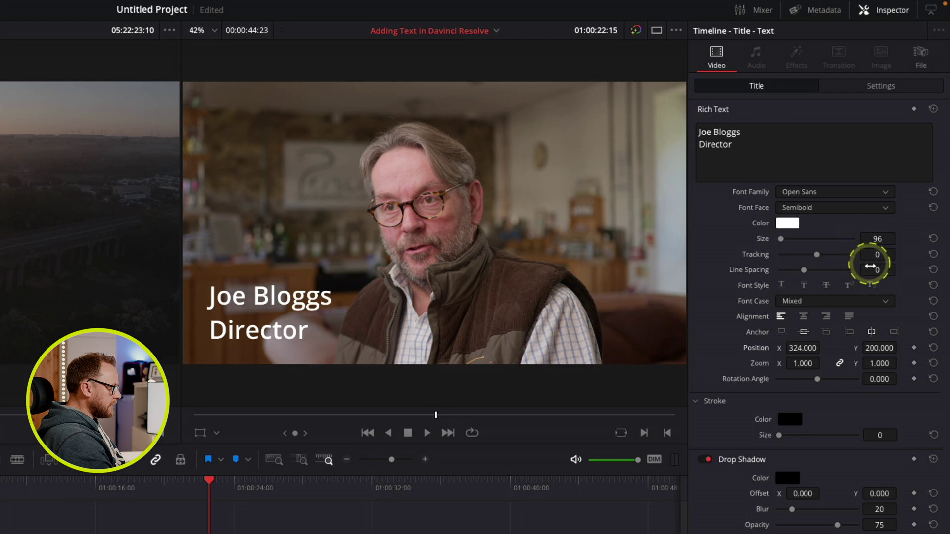
# - Tighten the line spacing to -1 and make the Director line smaller in Phosphate Inline
pyautogui.moveTo(878, 270)
pyautogui.mouseDown()
pyautogui.moveTo(885, 271)
pyautogui.moveTo(869, 270)
pyautogui.mouseUp()
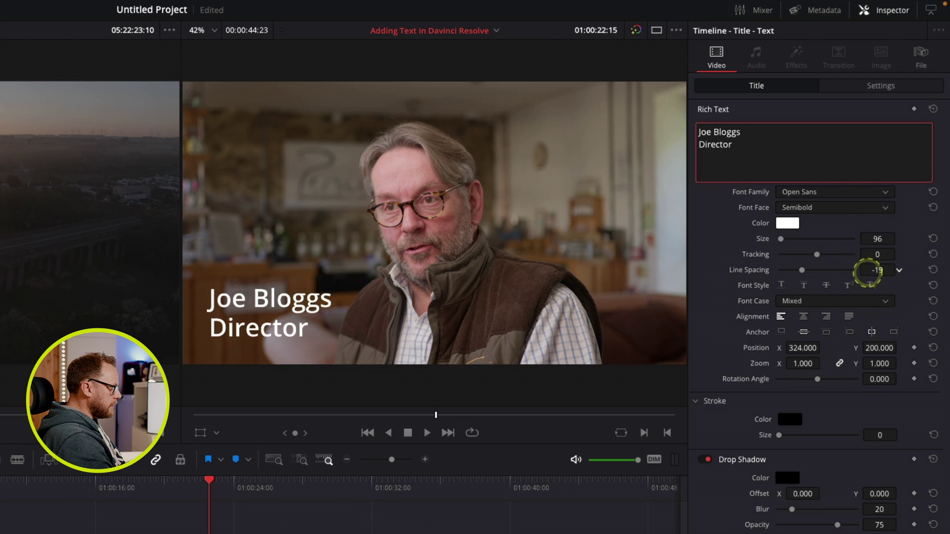
pyautogui.moveTo(739, 145); pyautogui.dragTo(700, 145)
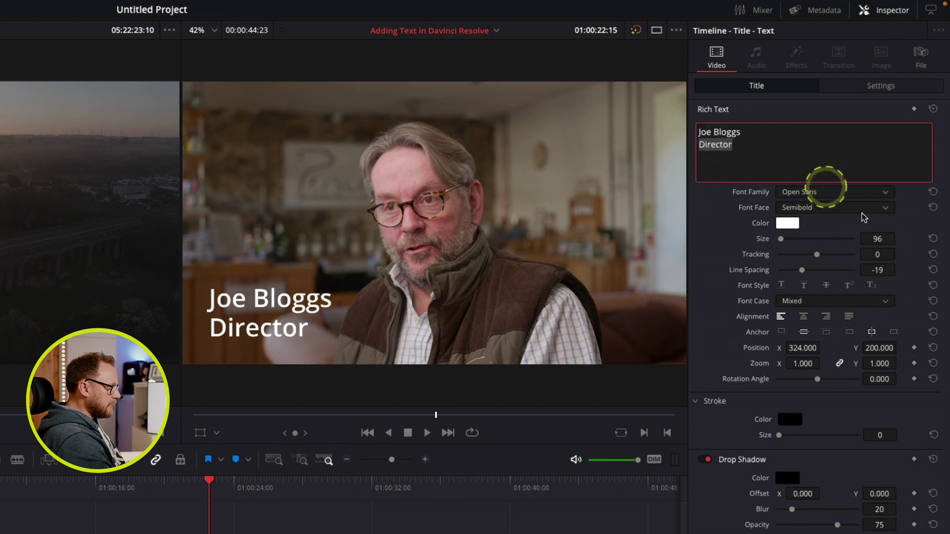
pyautogui.moveTo(872, 238); pyautogui.dragTo(866, 238)
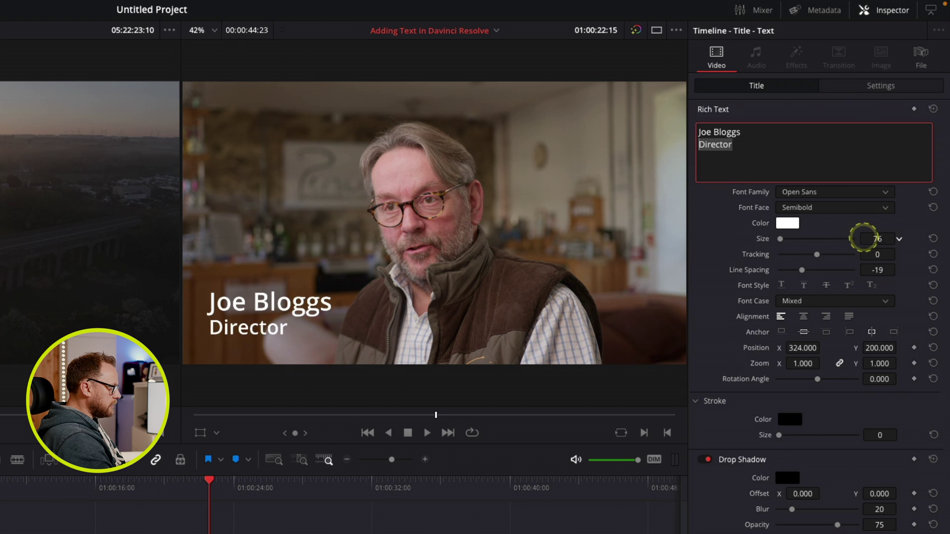
pyautogui.click(825, 195)
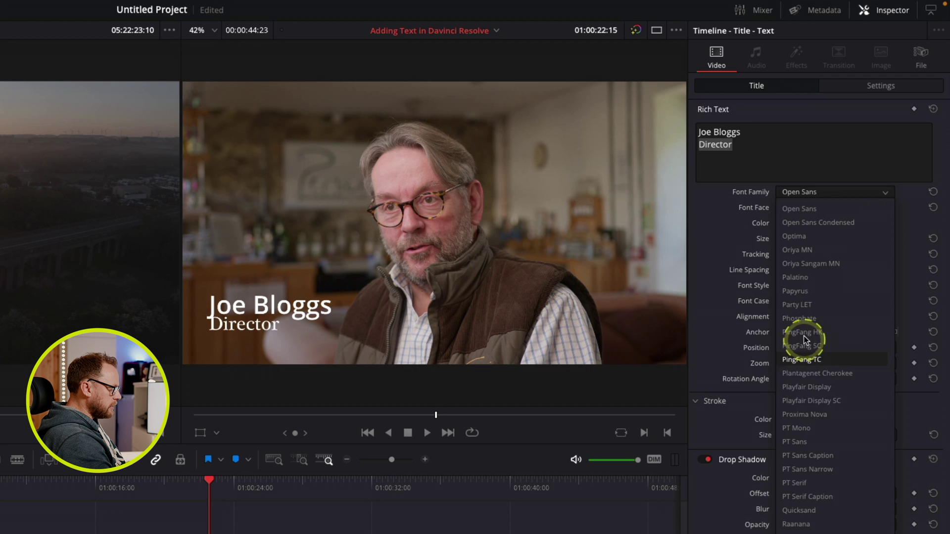
pyautogui.click(803, 319)
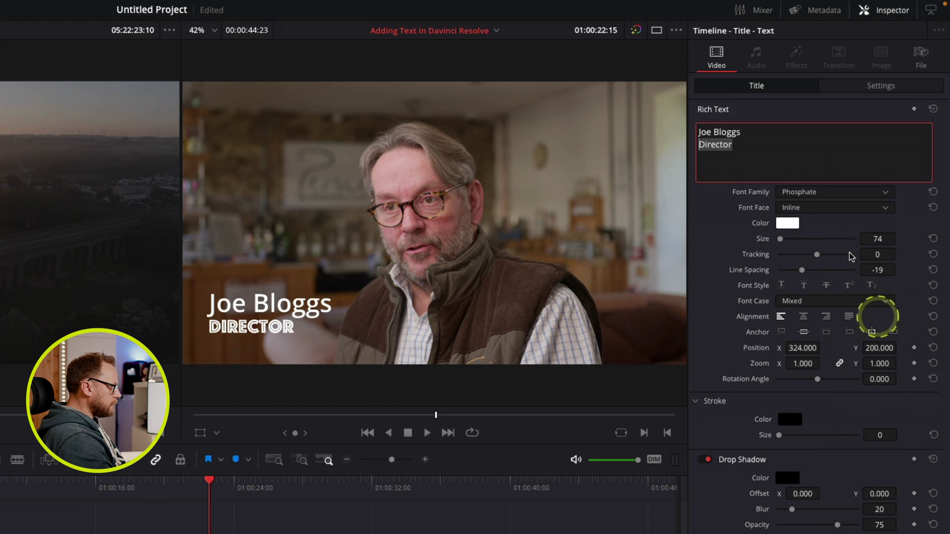
pyautogui.moveTo(877, 270); pyautogui.dragTo(870, 263)
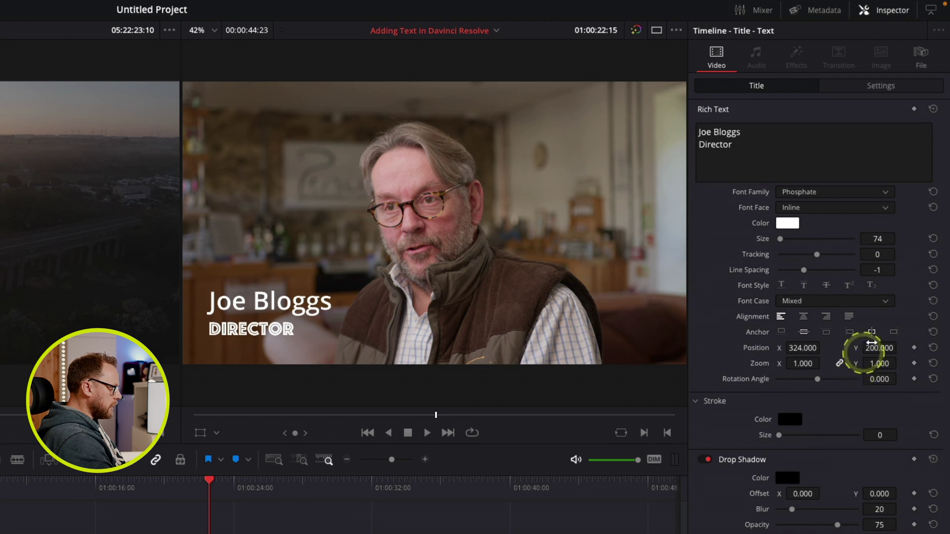
# - Color the DIRECTOR line orange, keeping Joe Bloggs white, with the drop shadow left on
pyautogui.click(786, 223)
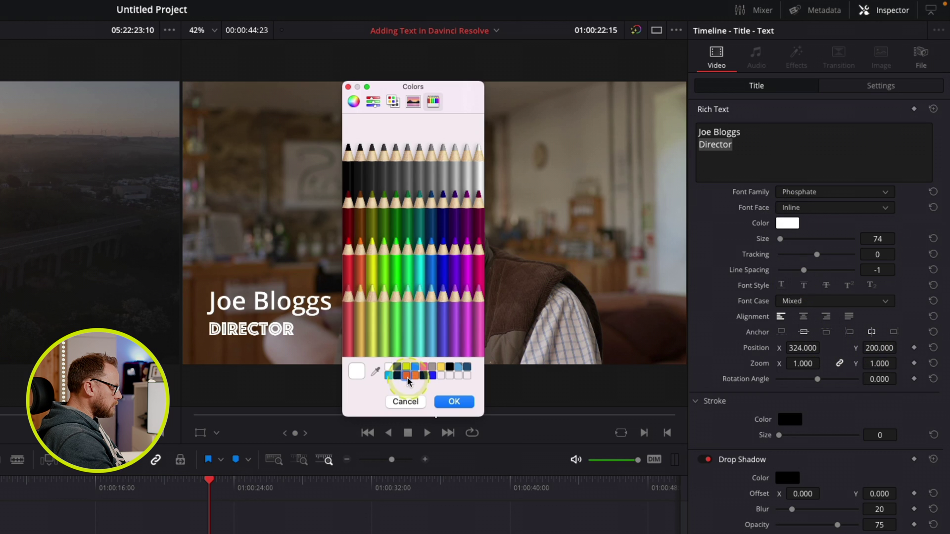
pyautogui.click(406, 377)
pyautogui.click(451, 401)
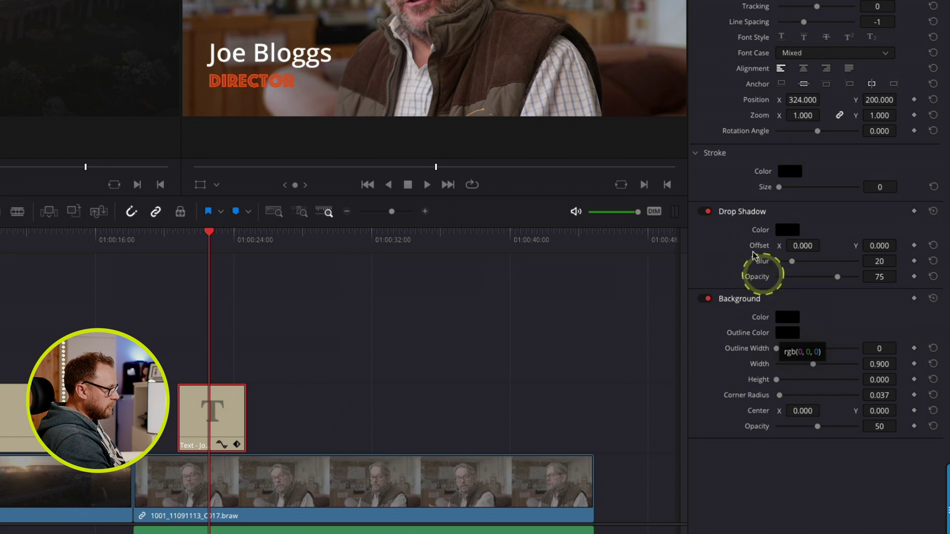
pyautogui.click(709, 212)
pyautogui.click(709, 212)
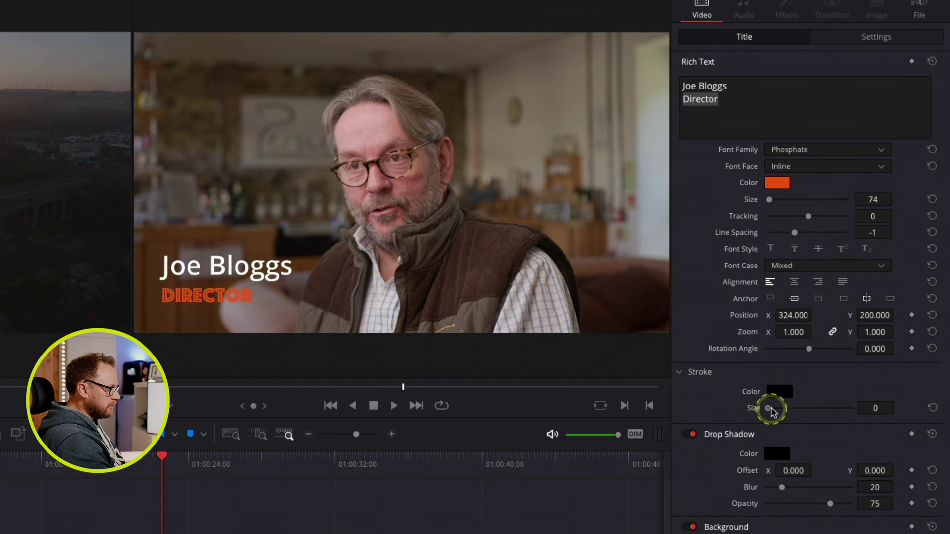
pyautogui.moveTo(774, 277); pyautogui.dragTo(794, 279)
pyautogui.moveTo(787, 409); pyautogui.dragTo(778, 409)
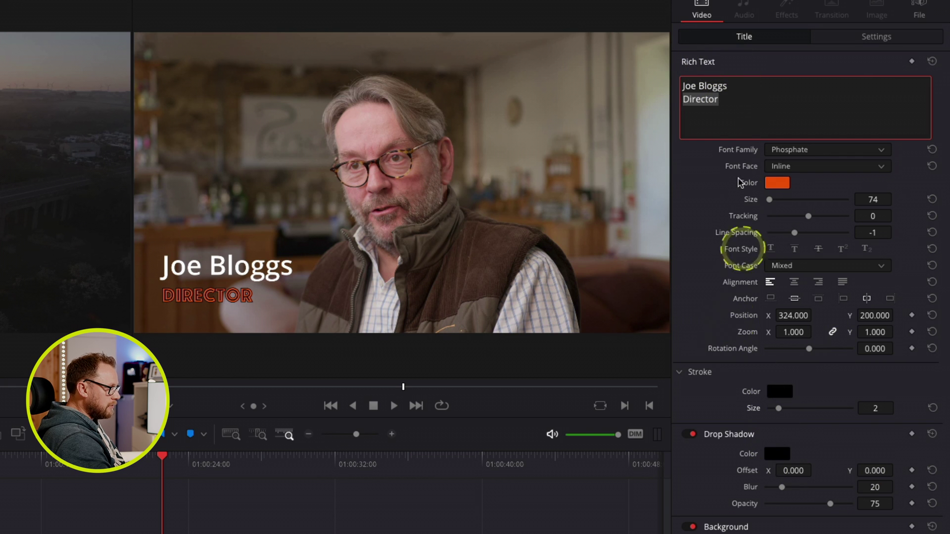
pyautogui.click(735, 101)
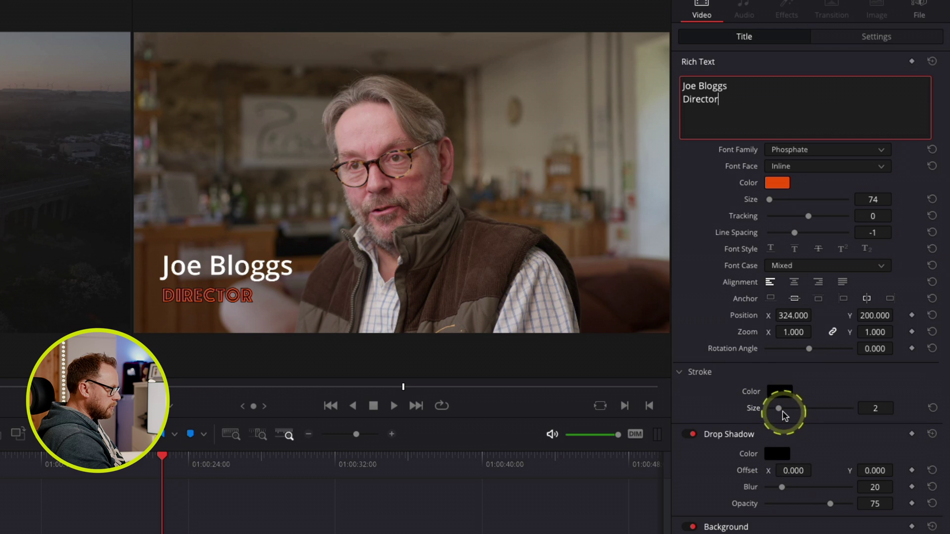
pyautogui.moveTo(780, 410)
pyautogui.mouseDown()
pyautogui.moveTo(791, 409)
pyautogui.moveTo(767, 409)
pyautogui.mouseUp()
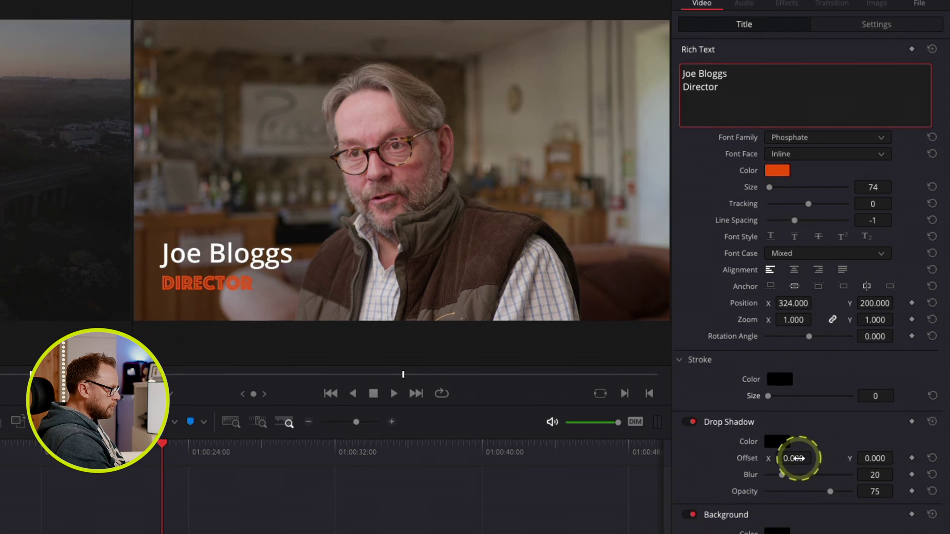
# - Try a drop shadow at Offset X 4, Y -6, Blur 15, Opacity 63, then disable it
pyautogui.moveTo(792, 471); pyautogui.dragTo(804, 470)
pyautogui.moveTo(804, 308); pyautogui.dragTo(803, 309)
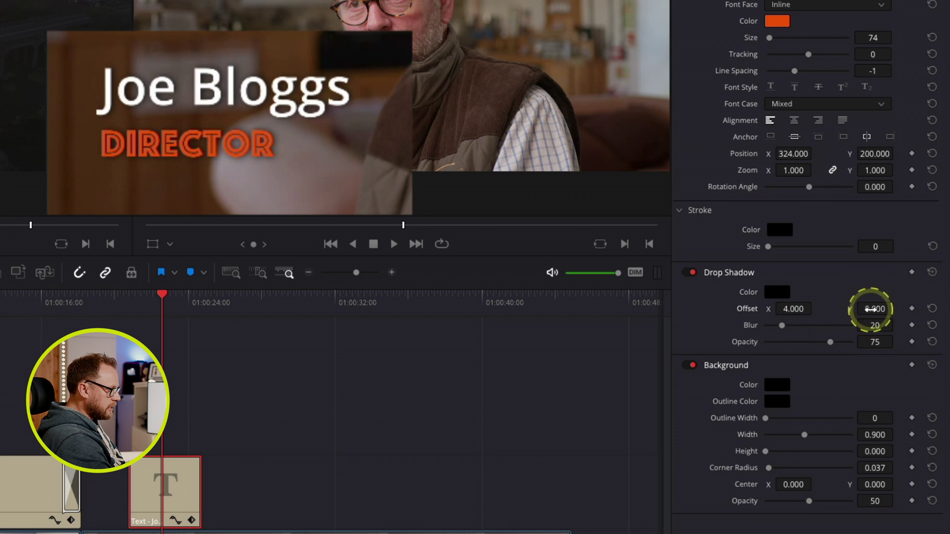
pyautogui.moveTo(874, 310); pyautogui.dragTo(870, 310)
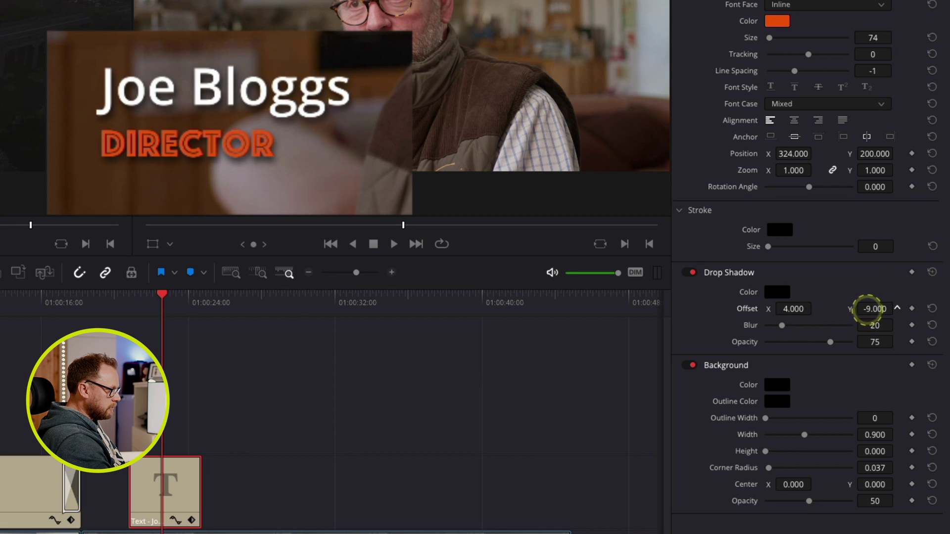
pyautogui.moveTo(782, 326); pyautogui.dragTo(819, 348)
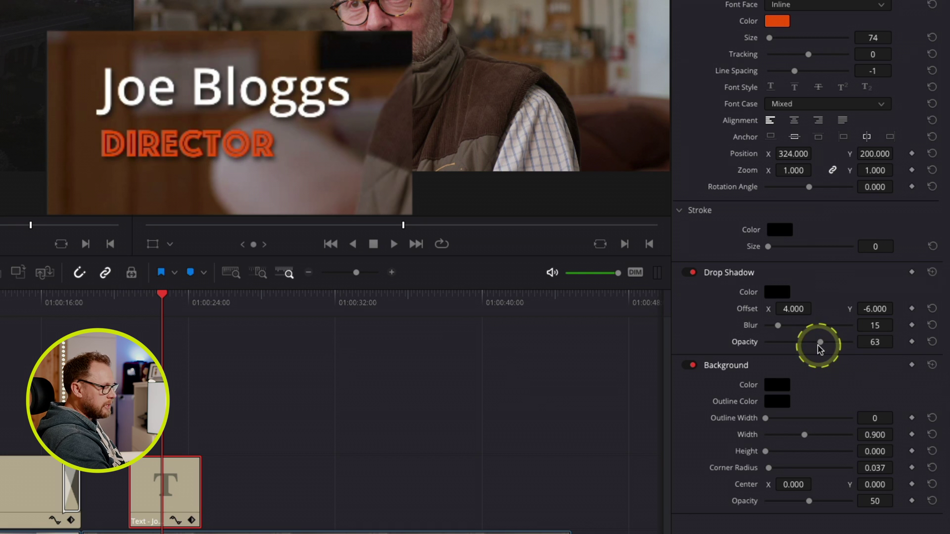
pyautogui.click(688, 273)
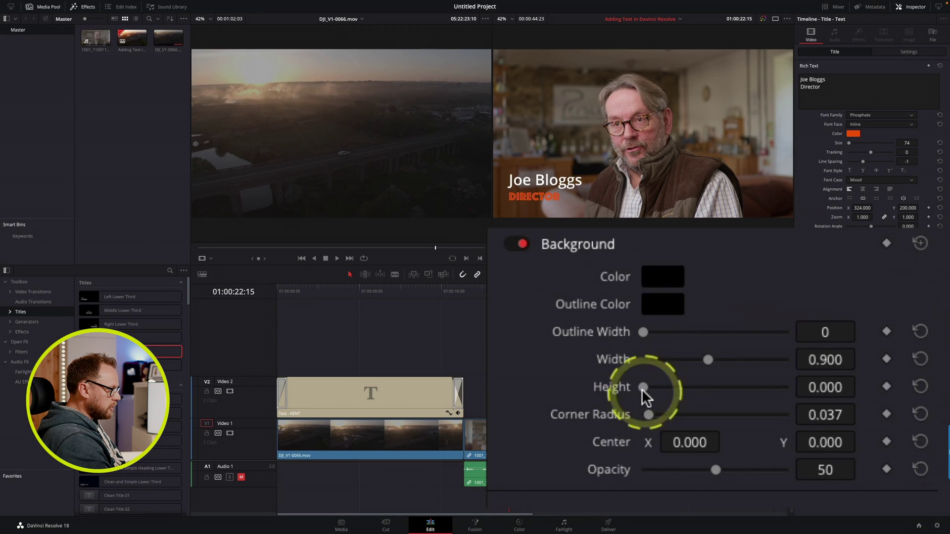
# - Enable the background bar at height 0.237 and width 0.900, shifted left to Center X -515
pyautogui.moveTo(765, 451); pyautogui.dragTo(768, 452)
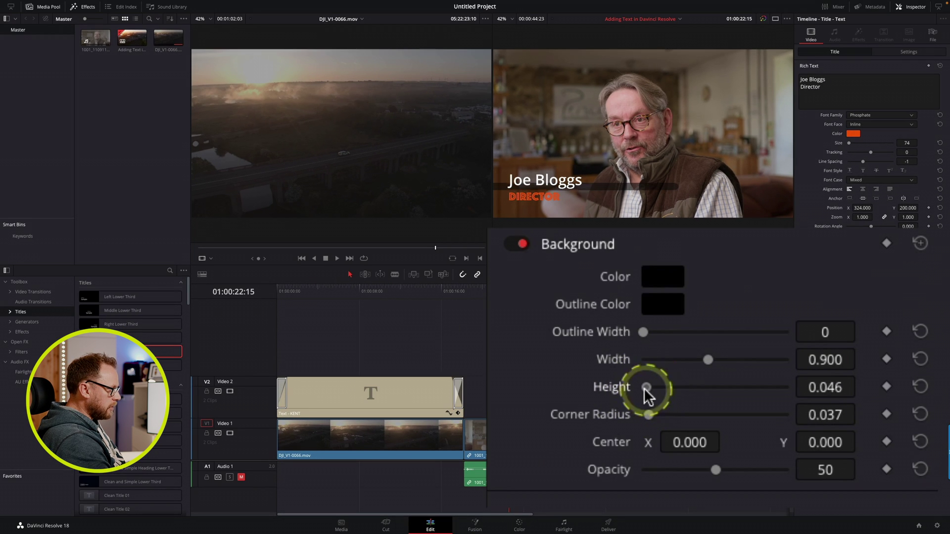
pyautogui.moveTo(645, 390); pyautogui.dragTo(660, 390)
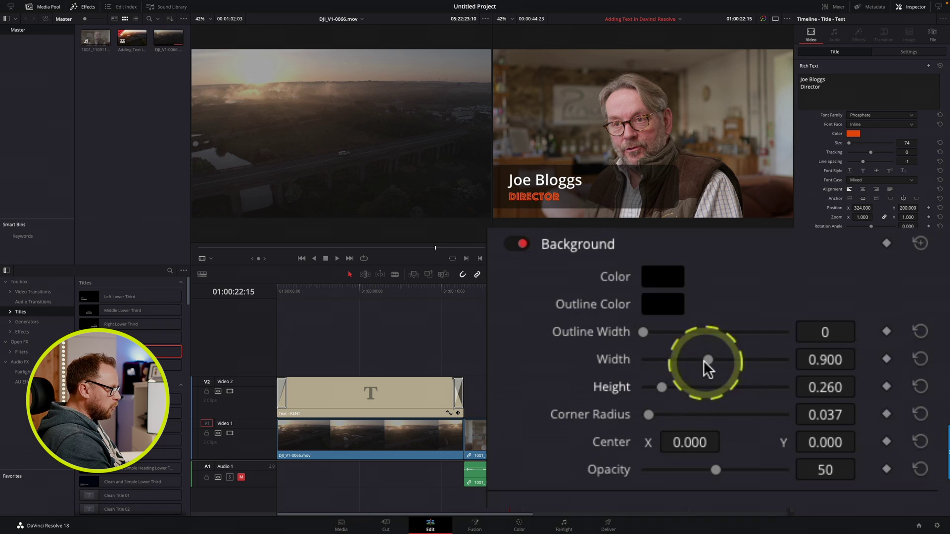
pyautogui.moveTo(709, 360); pyautogui.dragTo(679, 362)
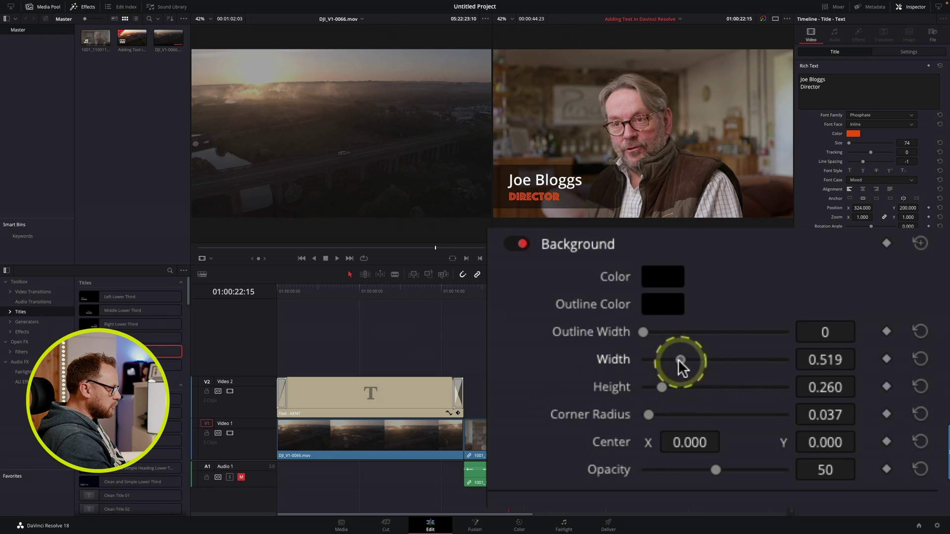
pyautogui.doubleClick(611, 366)
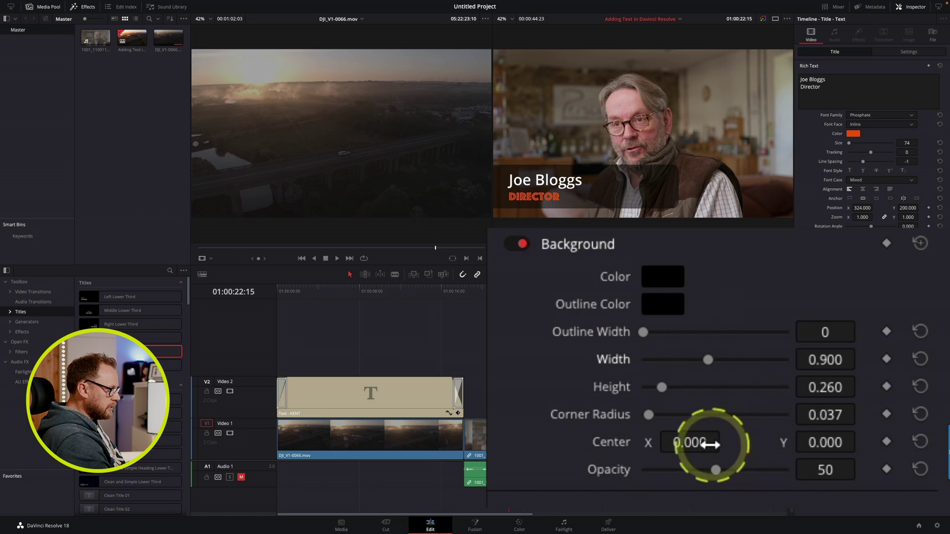
pyautogui.moveTo(690, 445); pyautogui.dragTo(559, 442)
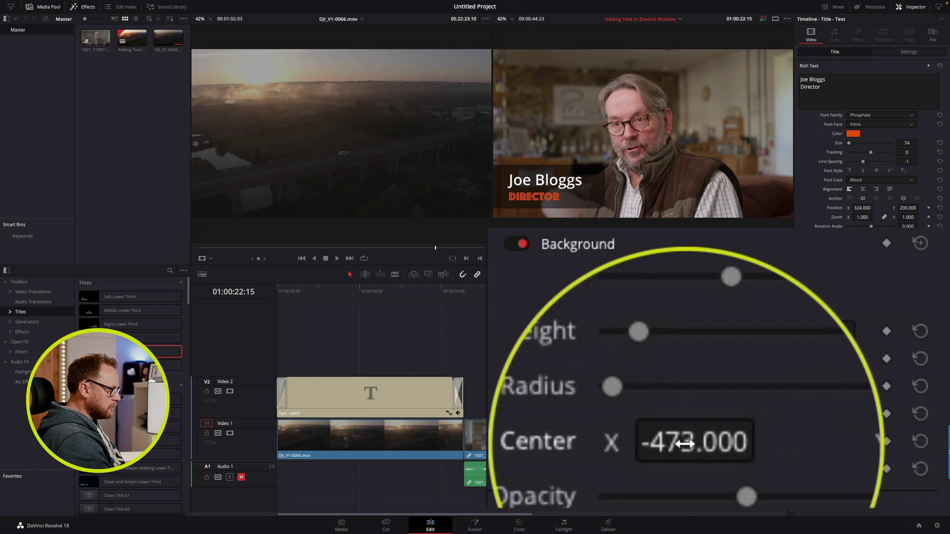
pyautogui.moveTo(685, 443); pyautogui.dragTo(649, 446)
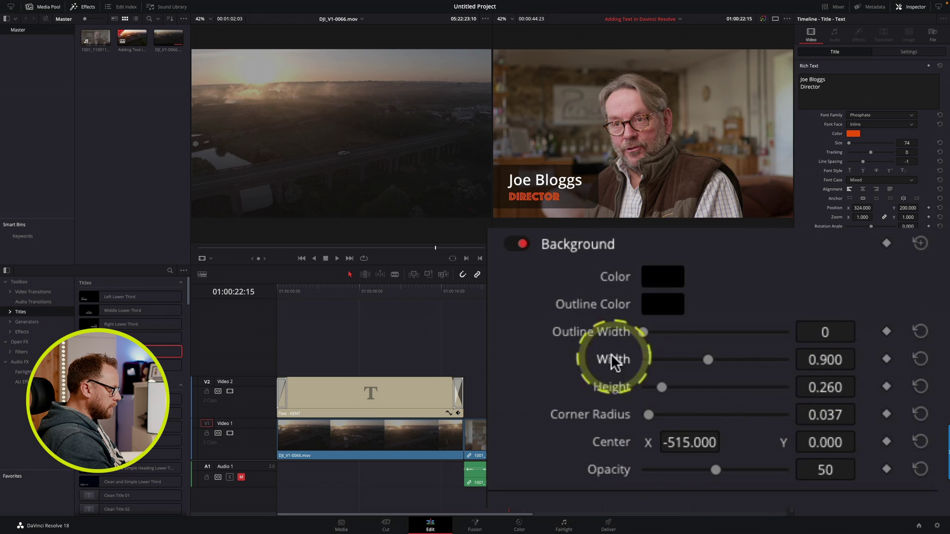
pyautogui.moveTo(827, 386); pyautogui.dragTo(803, 387)
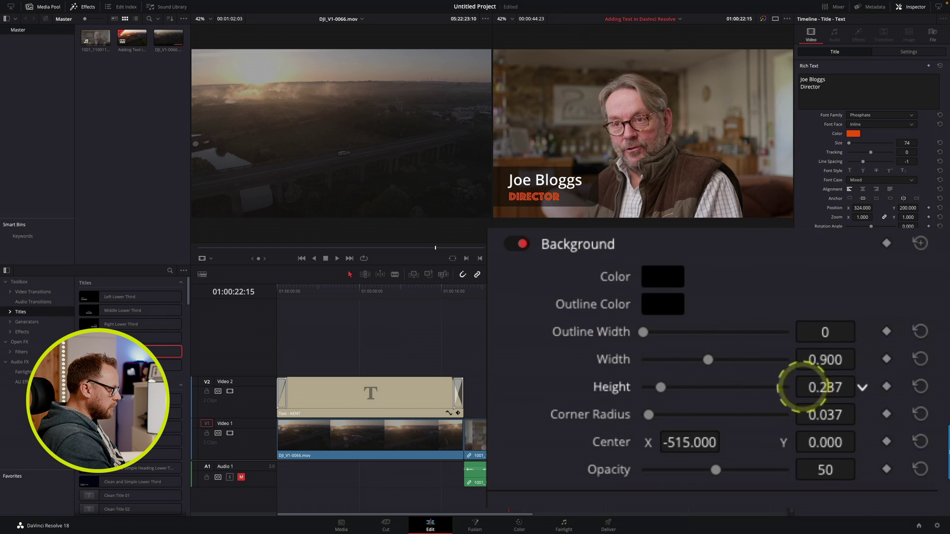
# - Raise the bar's opacity to 77 and give it an orange outline of width 11
pyautogui.moveTo(812, 471); pyautogui.dragTo(855, 466)
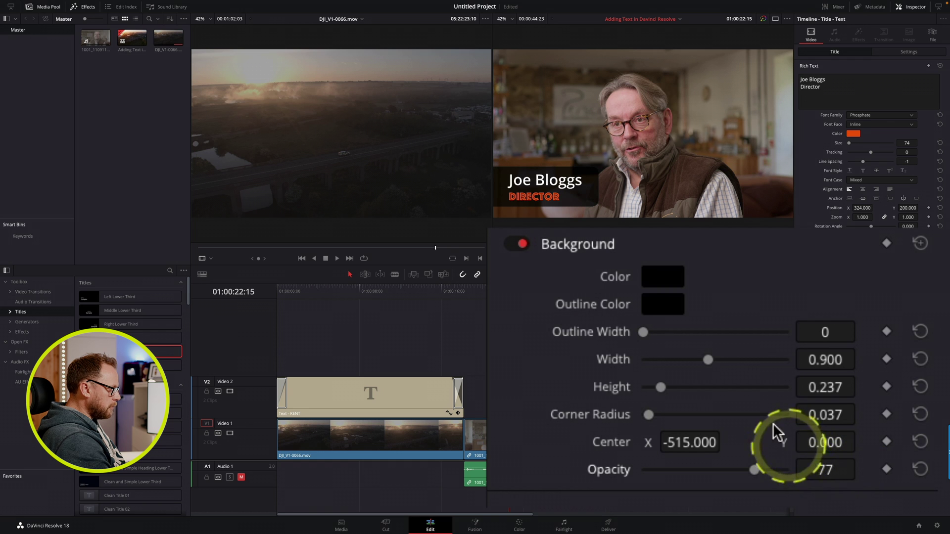
pyautogui.click(672, 313)
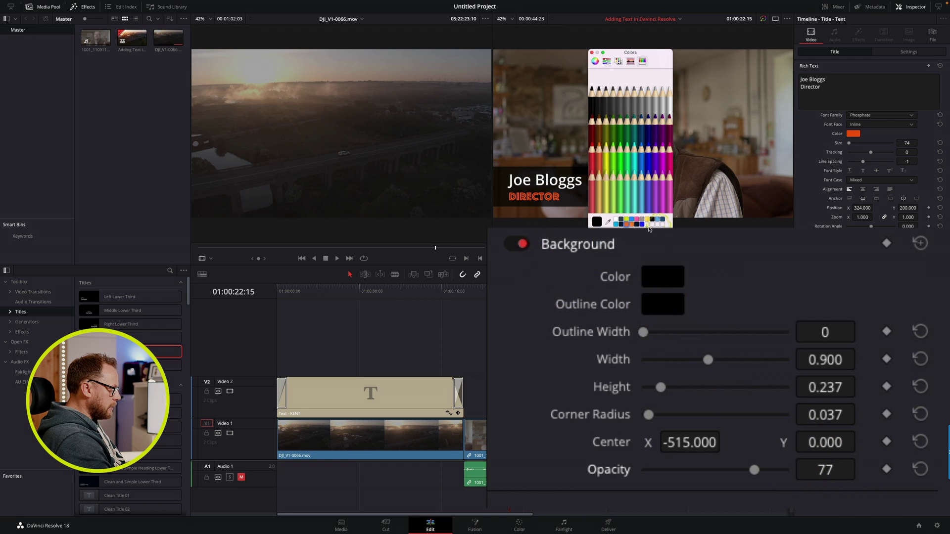
pyautogui.click(628, 224)
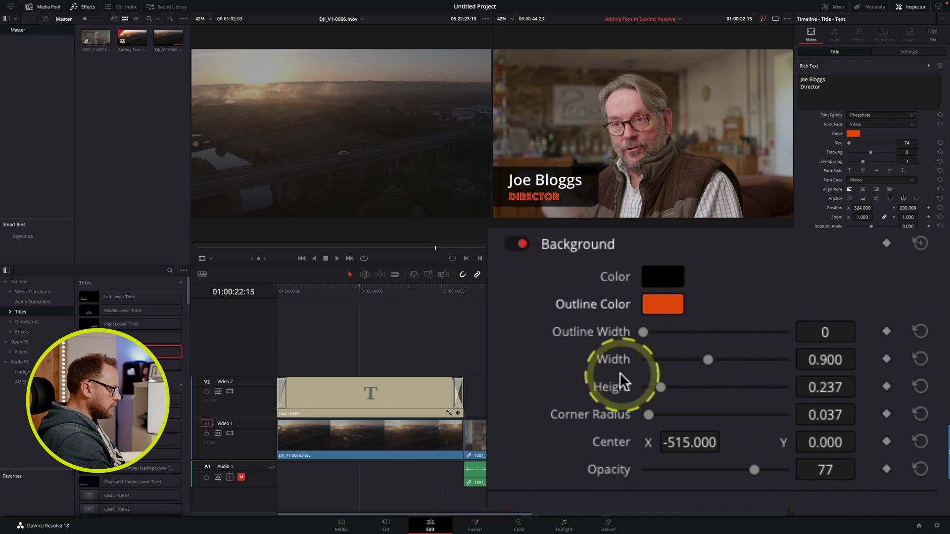
pyautogui.moveTo(641, 332); pyautogui.dragTo(691, 333)
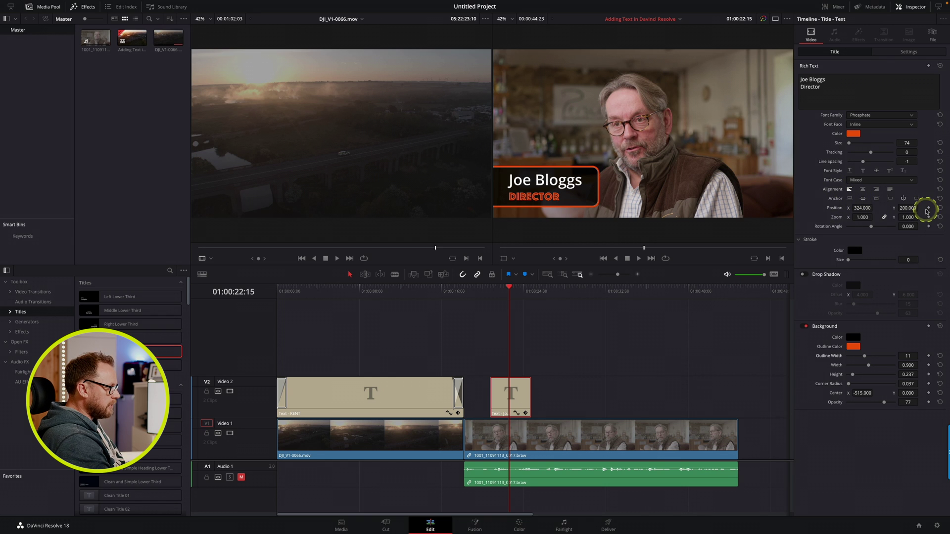
# - Add Push transitions to the start and end of the lower-third title clip
pyautogui.click(900, 52)
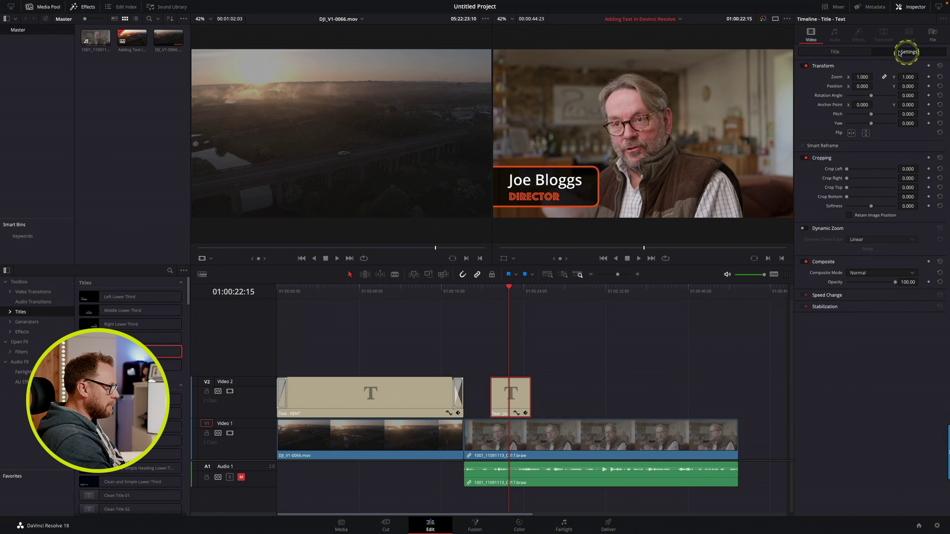
pyautogui.click(838, 51)
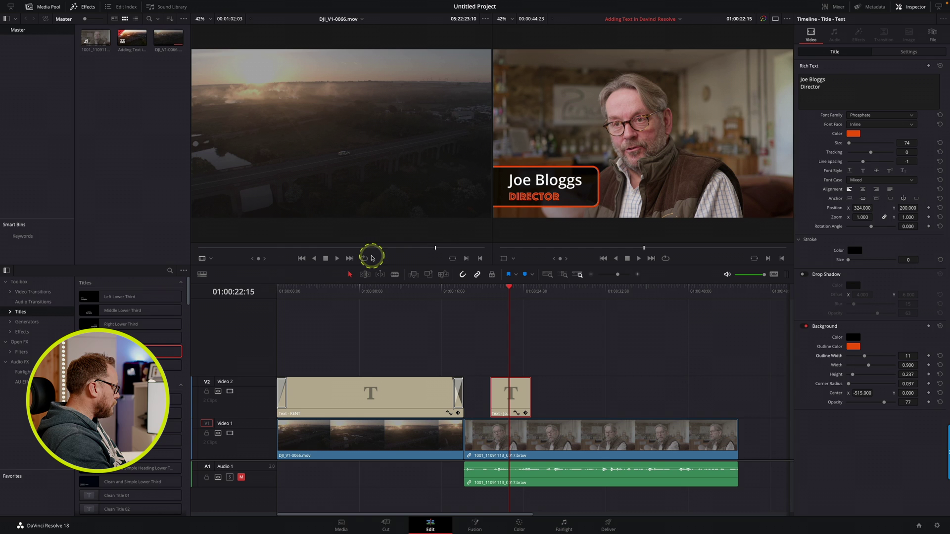
pyautogui.click(42, 292)
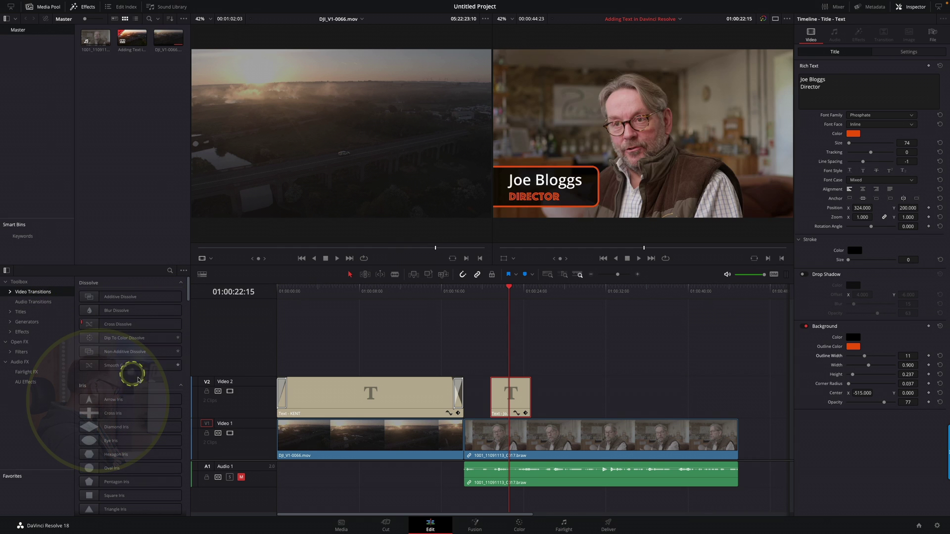
pyautogui.scroll(-5, 143, 390)
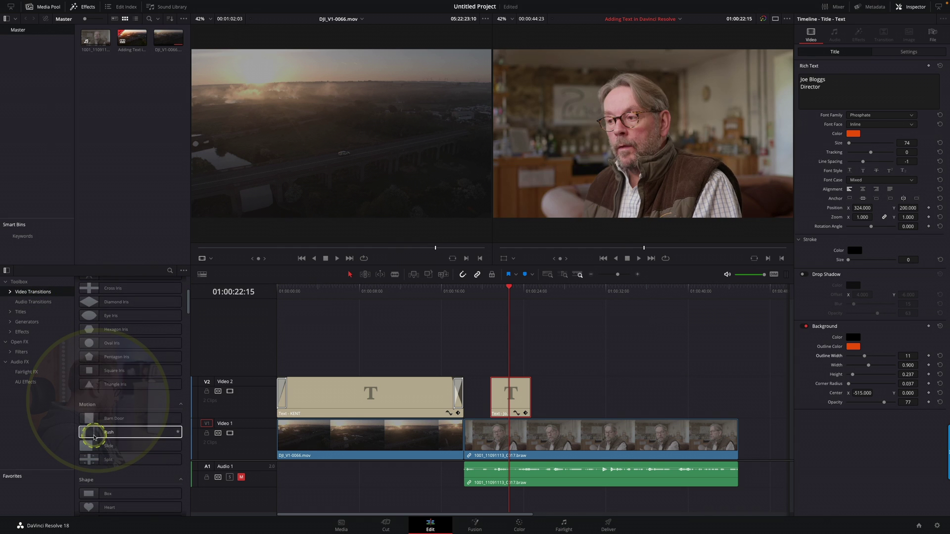
pyautogui.moveTo(94, 438); pyautogui.dragTo(489, 395)
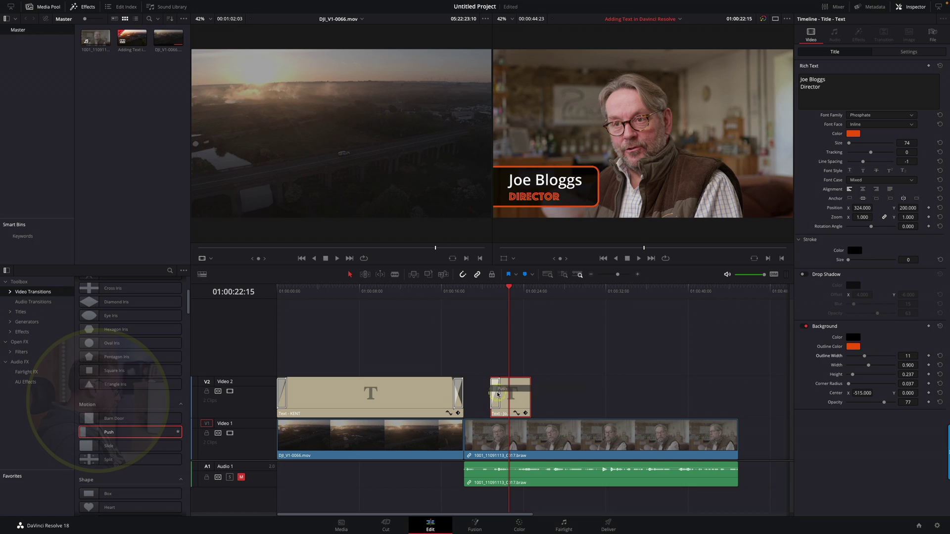
pyautogui.moveTo(178, 439); pyautogui.dragTo(530, 398)
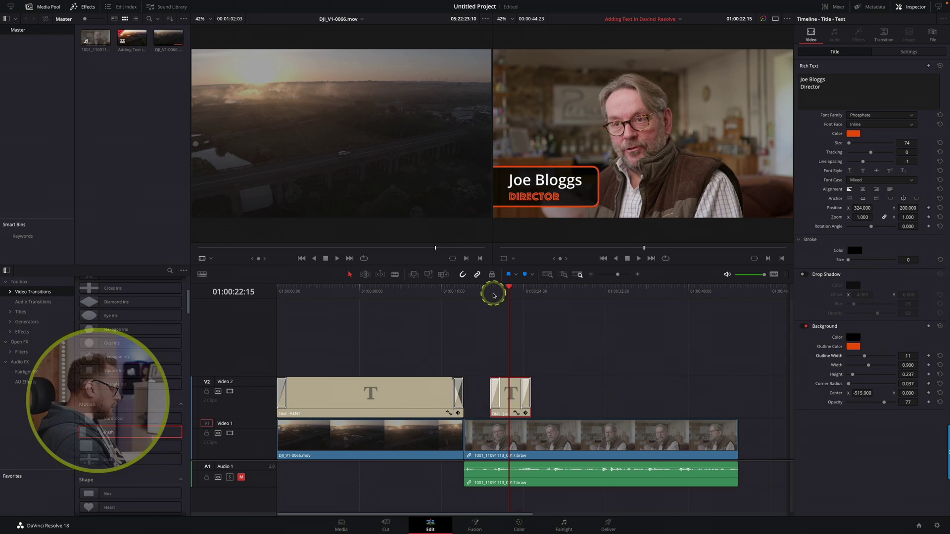
# - Trim the title clip's start slightly and play it back from the beginning
pyautogui.moveTo(489, 380); pyautogui.dragTo(492, 379)
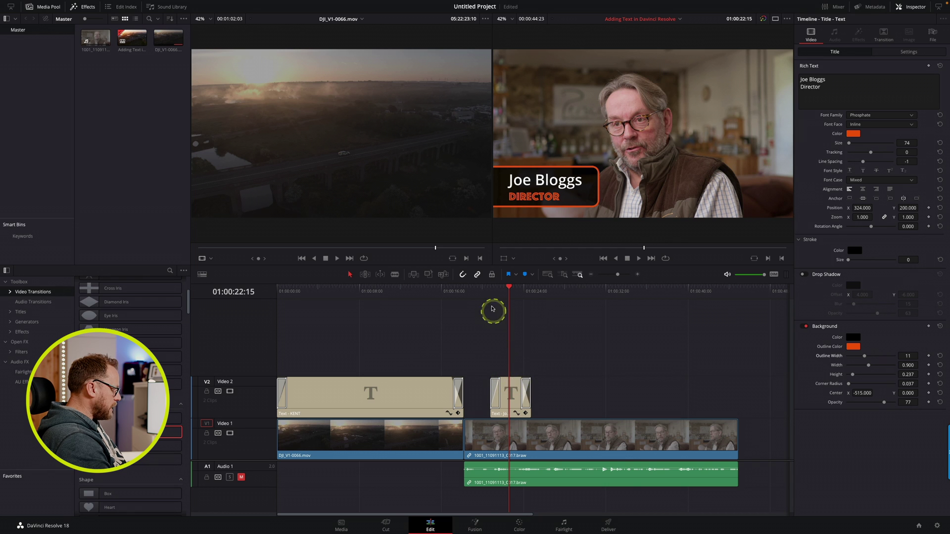
pyautogui.press('Up')
pyautogui.press('space')
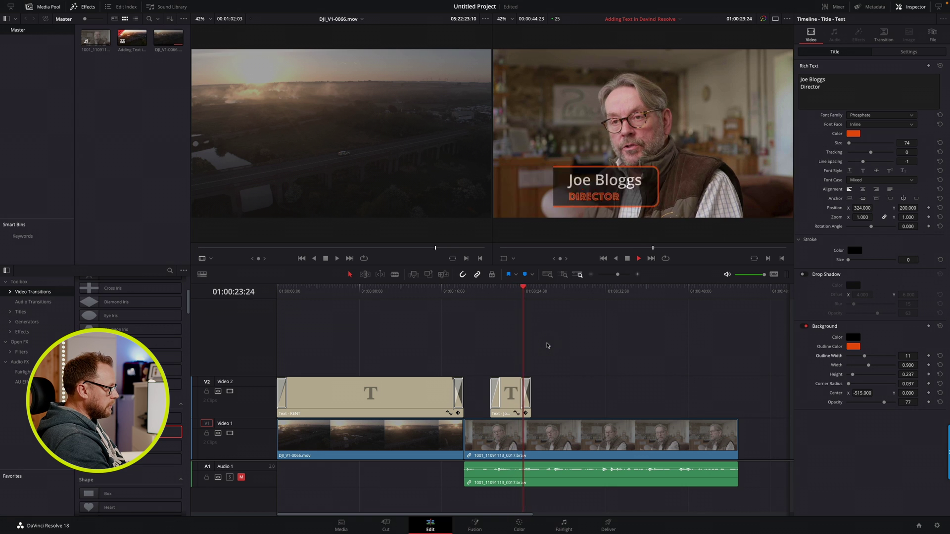
pyautogui.click(547, 345)
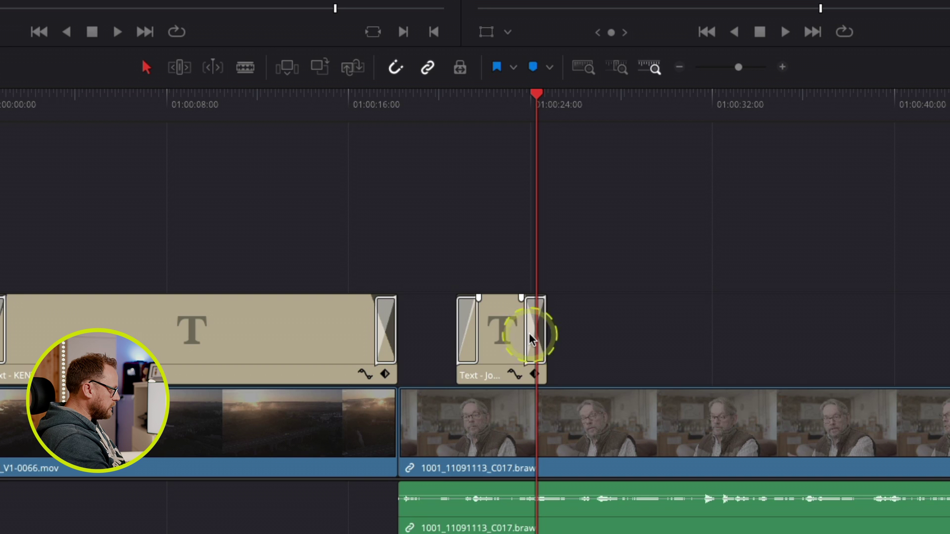
# - Set the outgoing transition to Push Right with 0.435 motion blur and In & Out easing
pyautogui.click(526, 397)
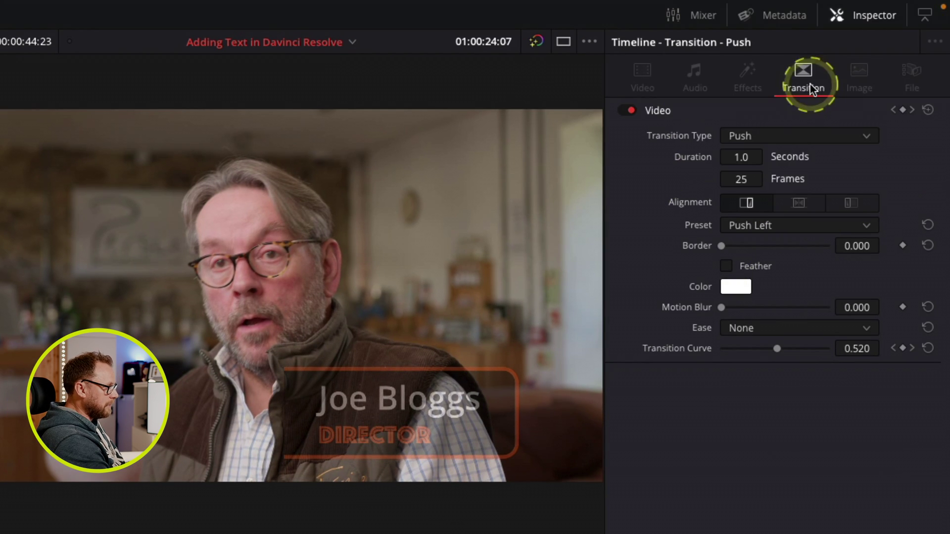
pyautogui.click(774, 226)
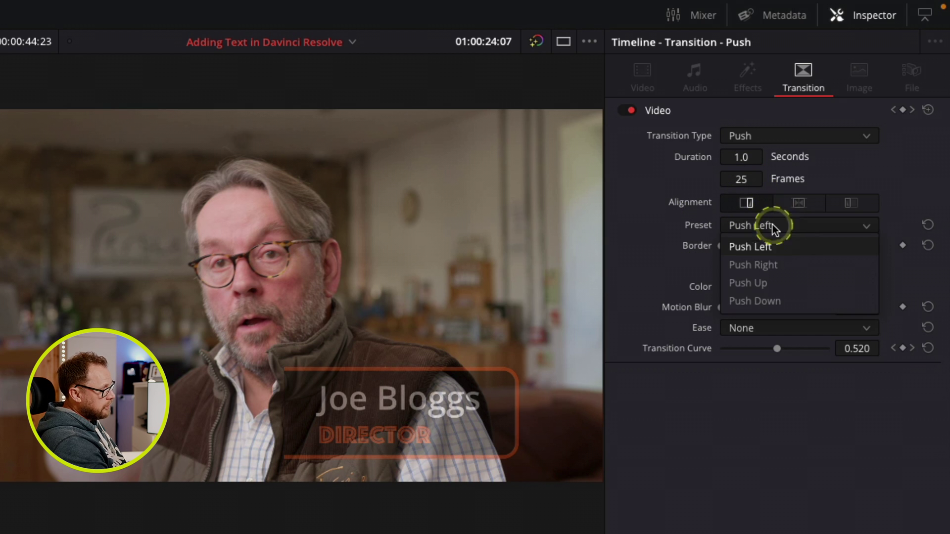
pyautogui.click(773, 266)
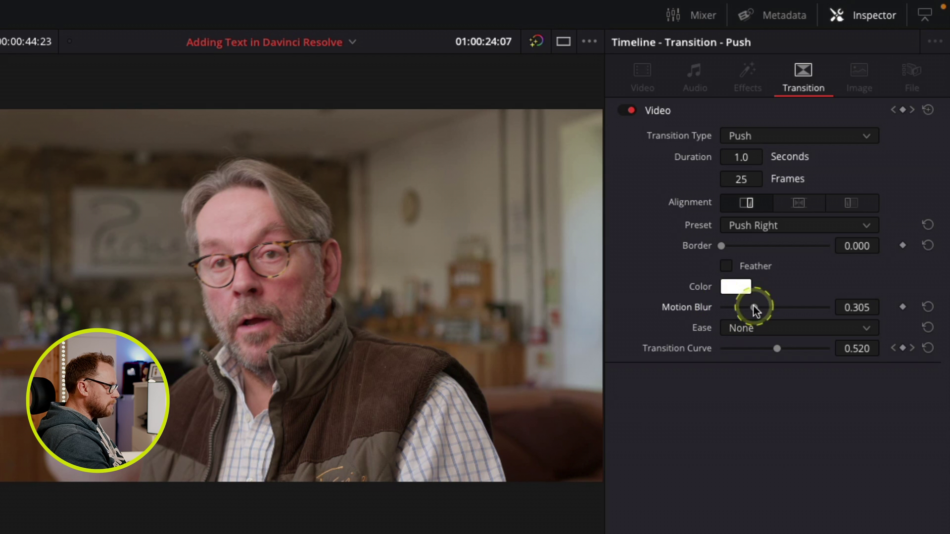
pyautogui.moveTo(762, 307); pyautogui.dragTo(768, 307)
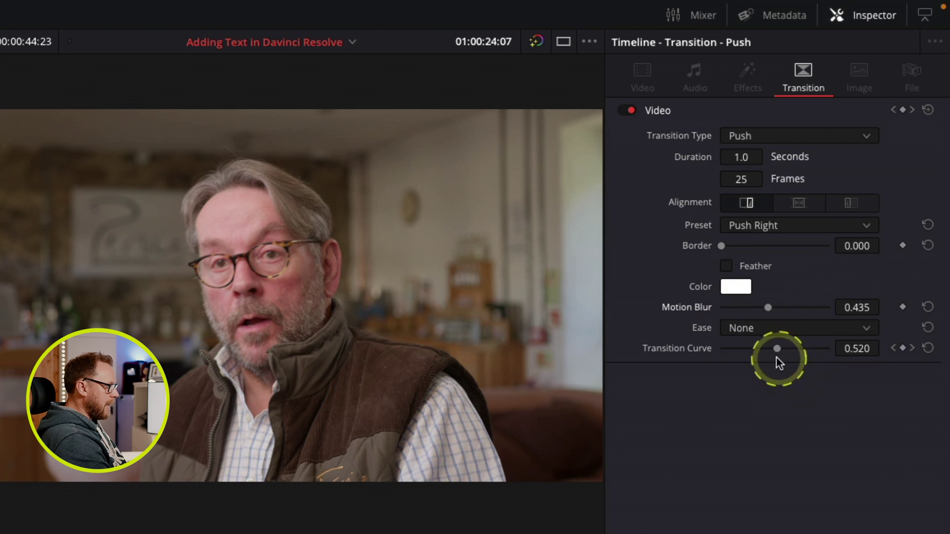
pyautogui.click(766, 335)
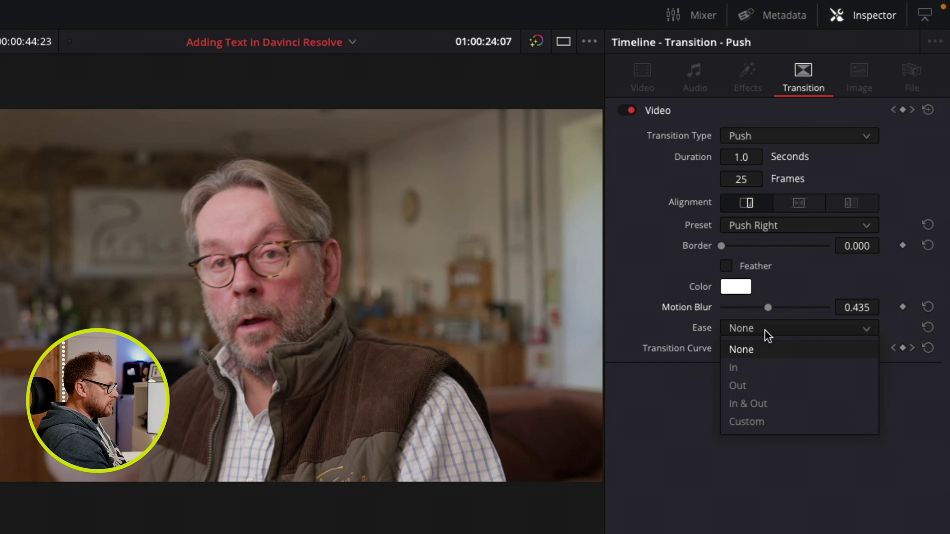
pyautogui.click(765, 401)
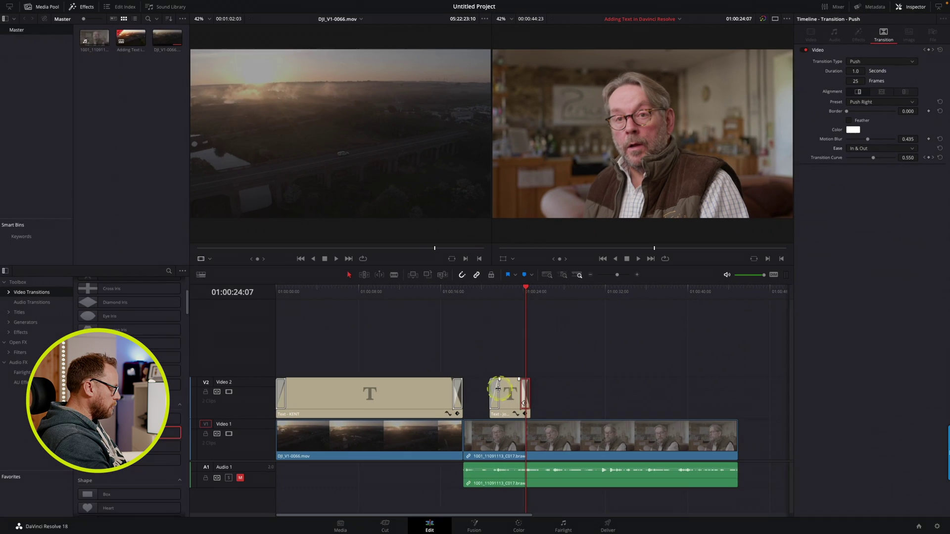
pyautogui.click(497, 391)
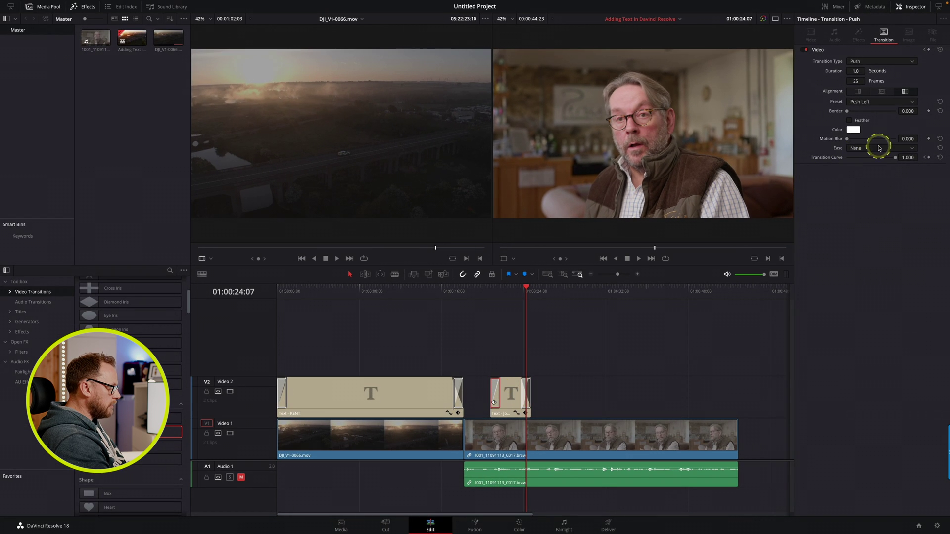
# - Ease the incoming push In & Out, shorten it to 0.8 s, and lengthen the outgoing push to 0.7 s
pyautogui.click(871, 182)
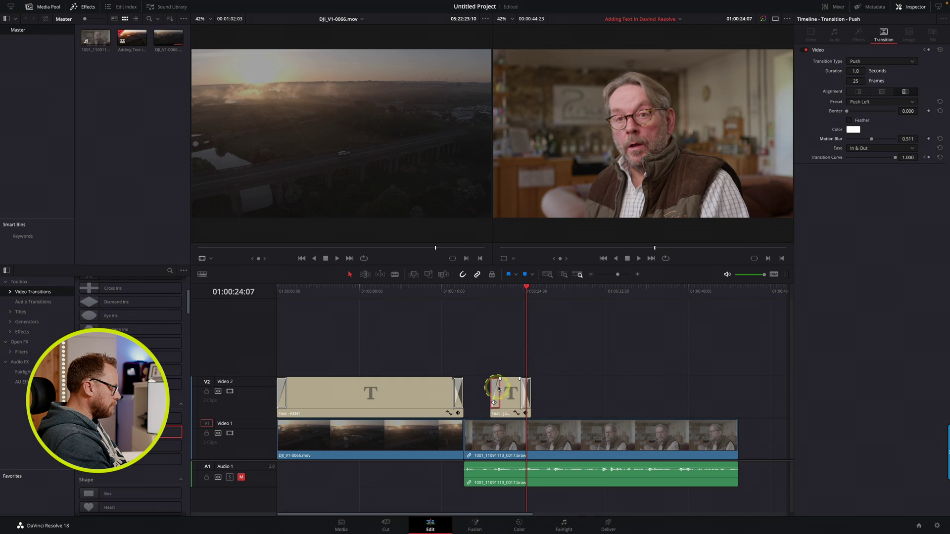
pyautogui.moveTo(499, 389); pyautogui.dragTo(520, 388)
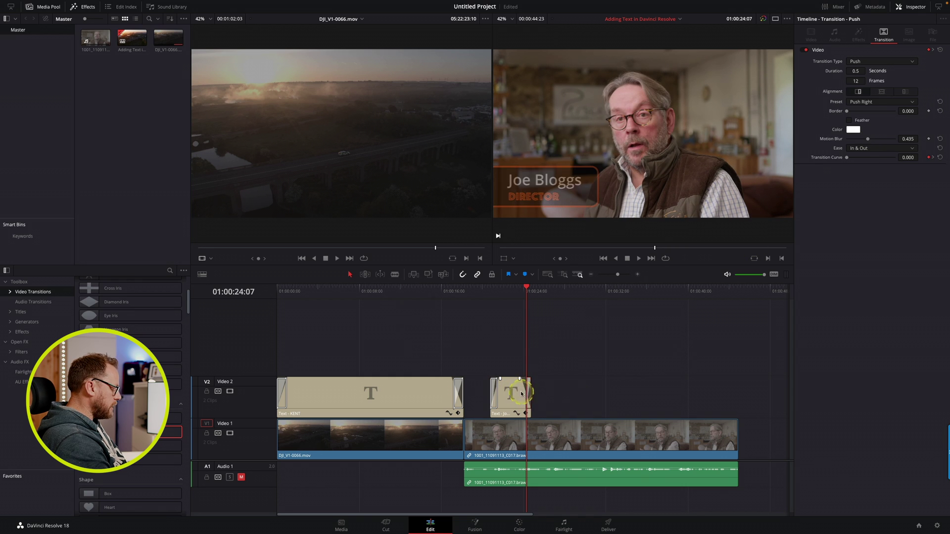
pyautogui.scroll(2, 525, 391)
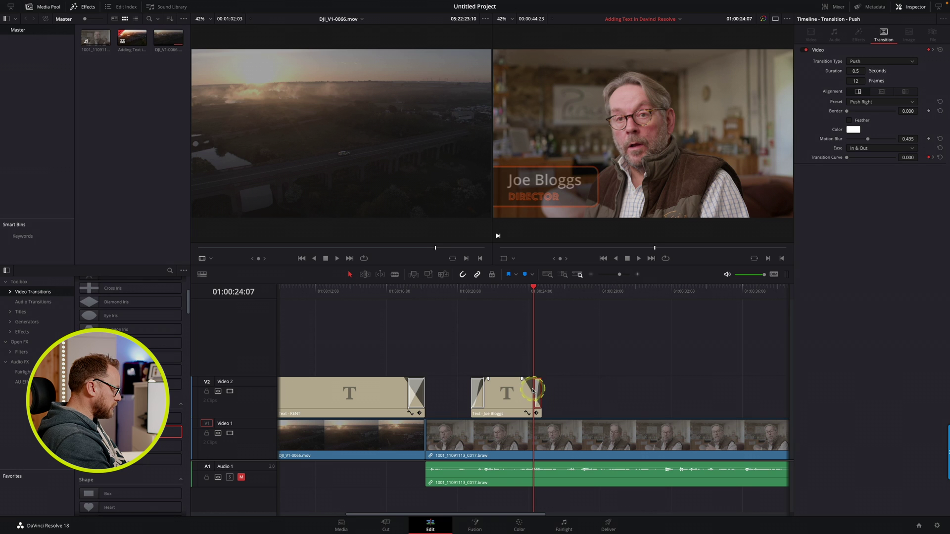
pyautogui.moveTo(534, 388); pyautogui.dragTo(530, 389)
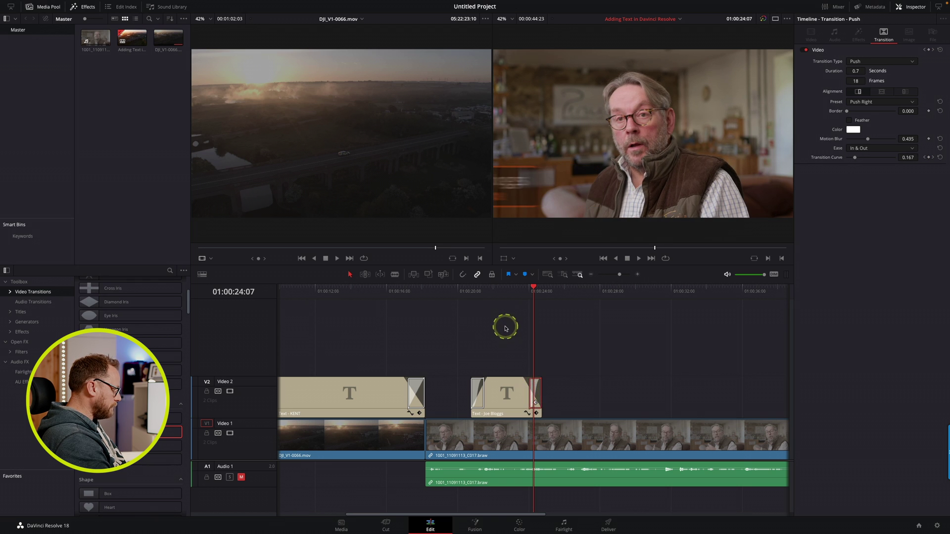
# - Play the lower third from its start to check the push transitions
pyautogui.press('Up')
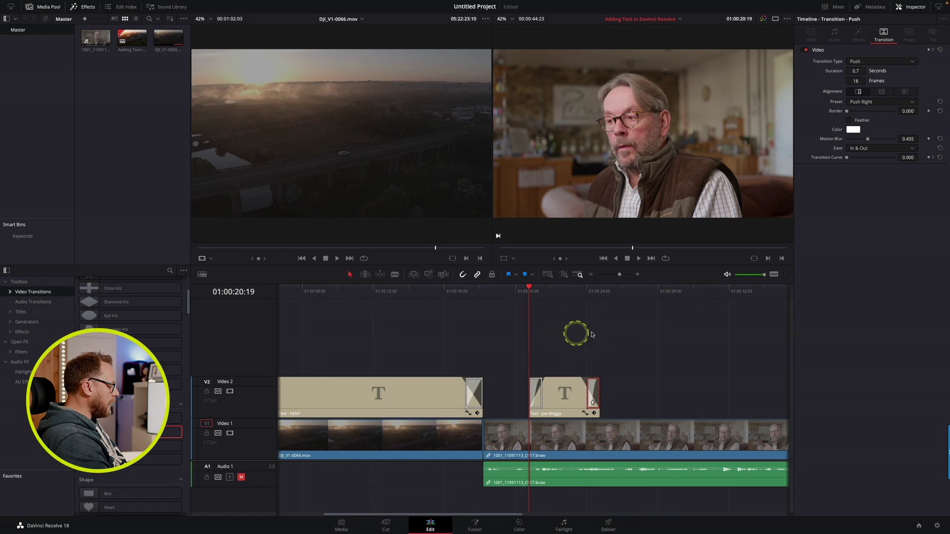
pyautogui.press('space')
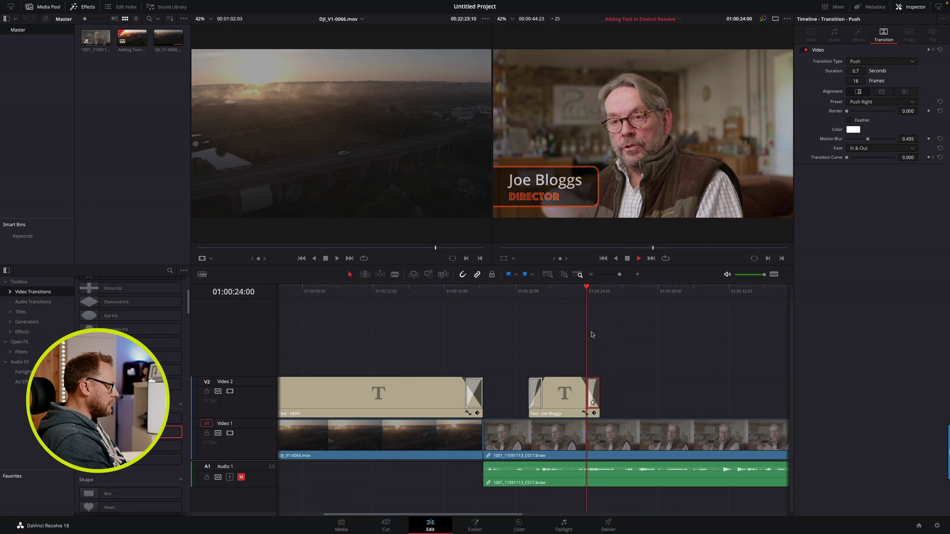
pyautogui.click(562, 295)
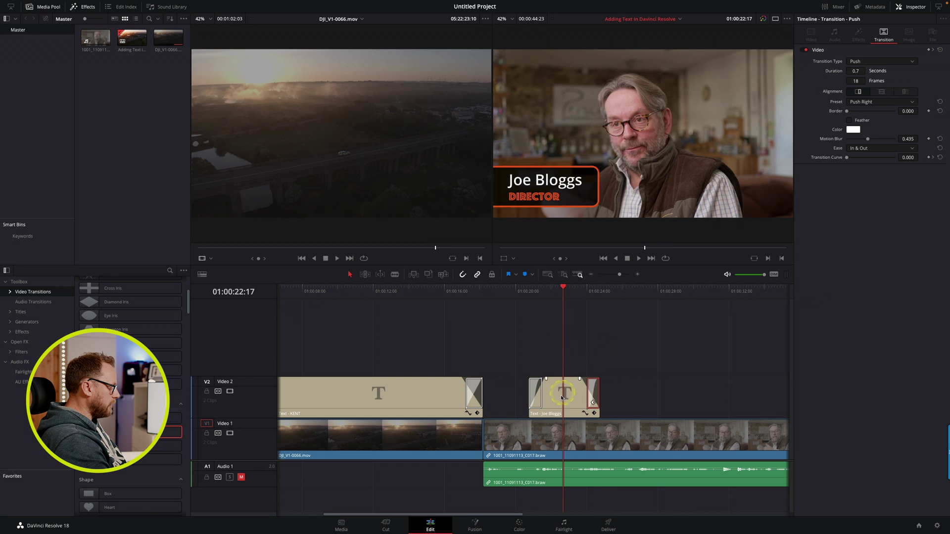
# - Scale the whole Joe Bloggs title down to a zoom of 0.770
pyautogui.click(695, 243)
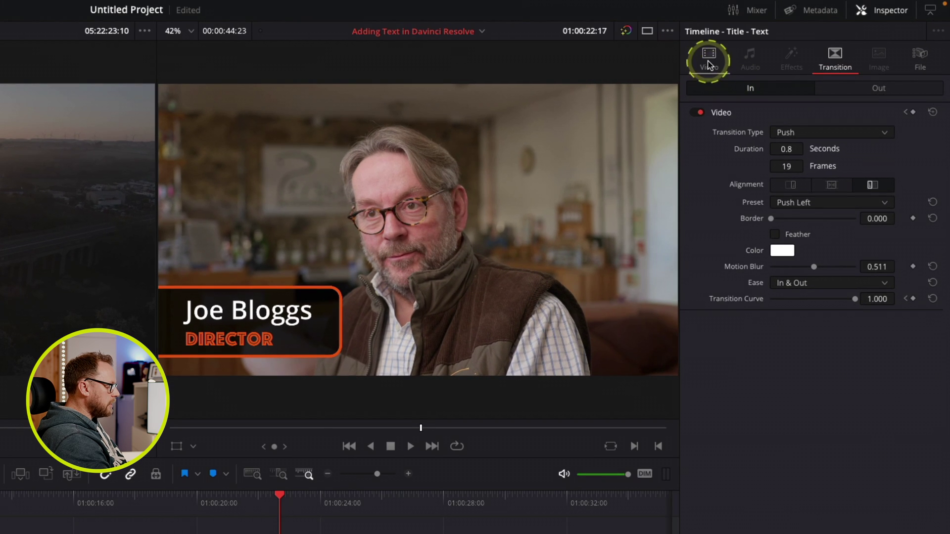
pyautogui.click(811, 36)
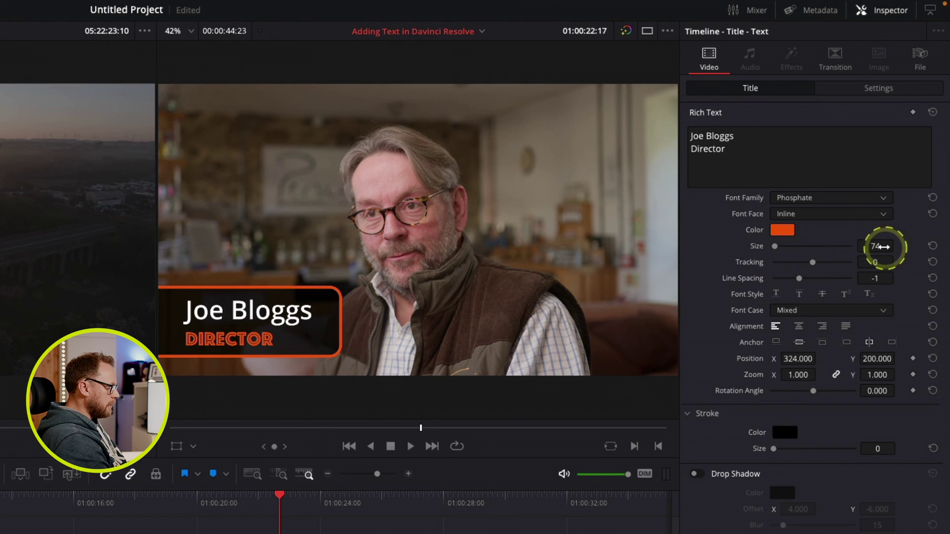
pyautogui.moveTo(876, 246); pyautogui.dragTo(879, 246)
pyautogui.hotkey('ctrl', 'z')
pyautogui.moveTo(797, 375); pyautogui.dragTo(804, 377)
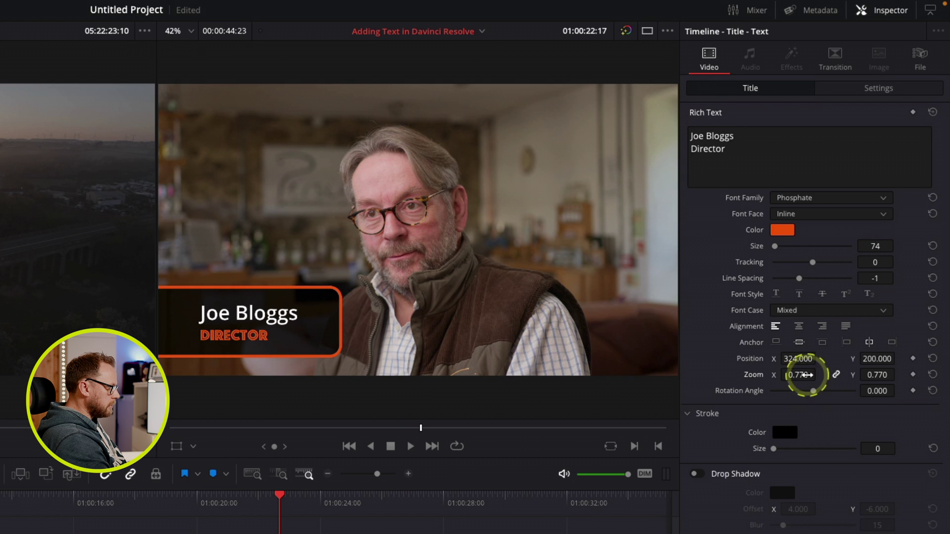
pyautogui.click(819, 423)
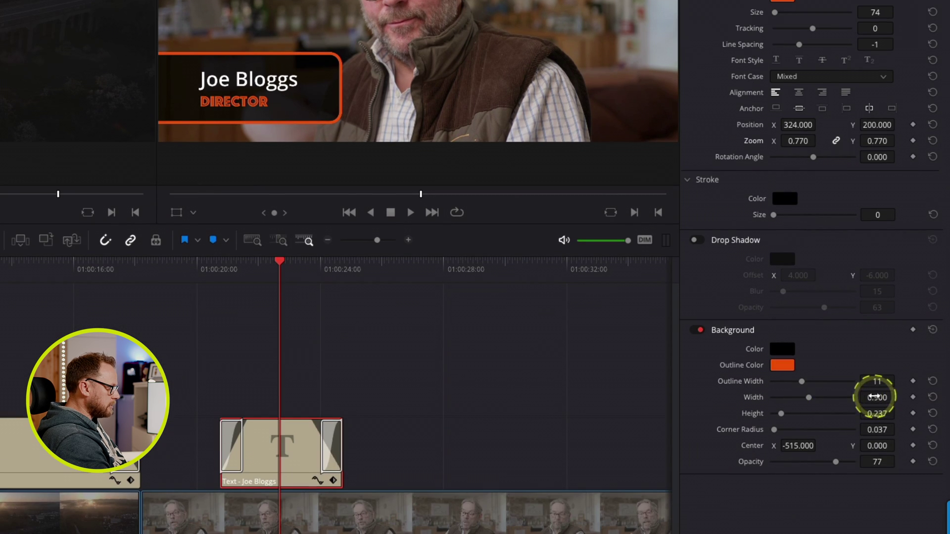
# - Resize the background box to width 0.824, height 0.197, Center Y -7, and play it back
pyautogui.moveTo(876, 414); pyautogui.dragTo(826, 399)
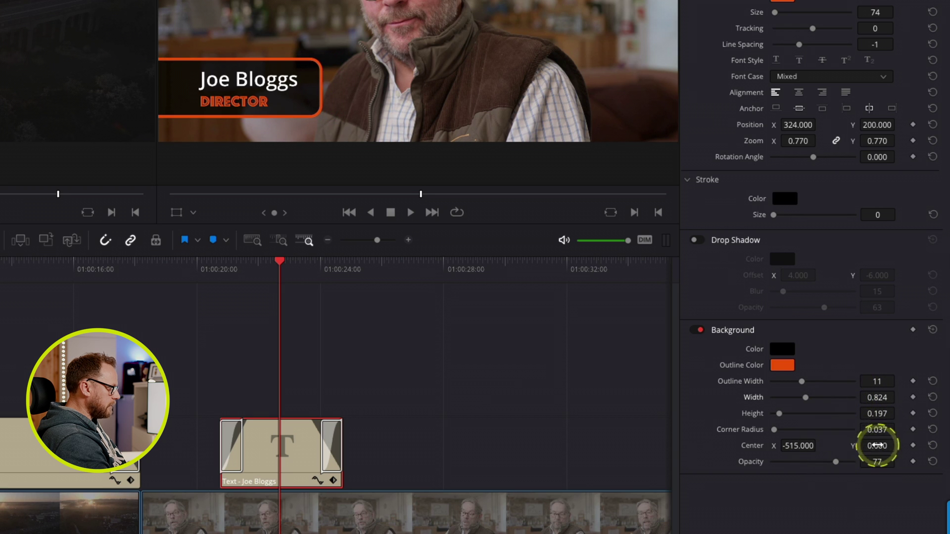
pyautogui.moveTo(876, 443); pyautogui.dragTo(877, 445)
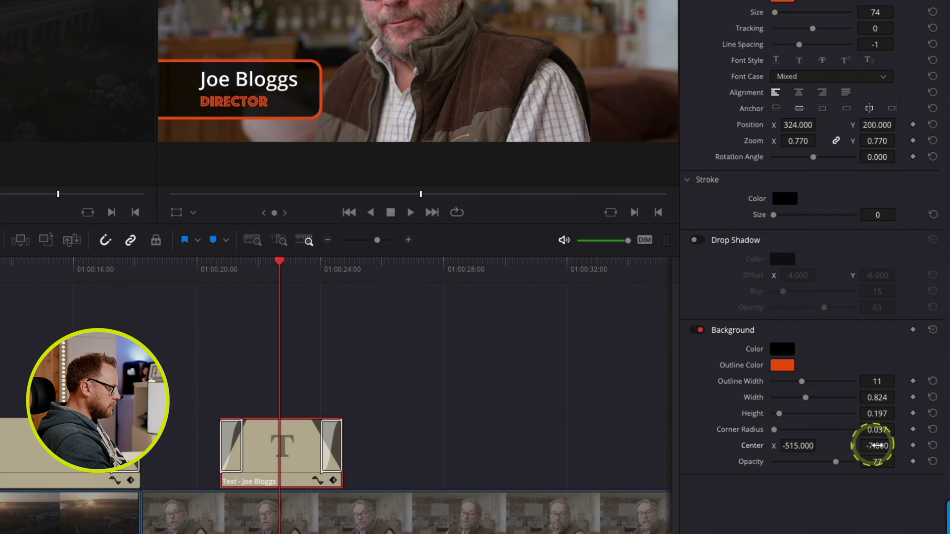
pyautogui.click(217, 274)
pyautogui.press('space')
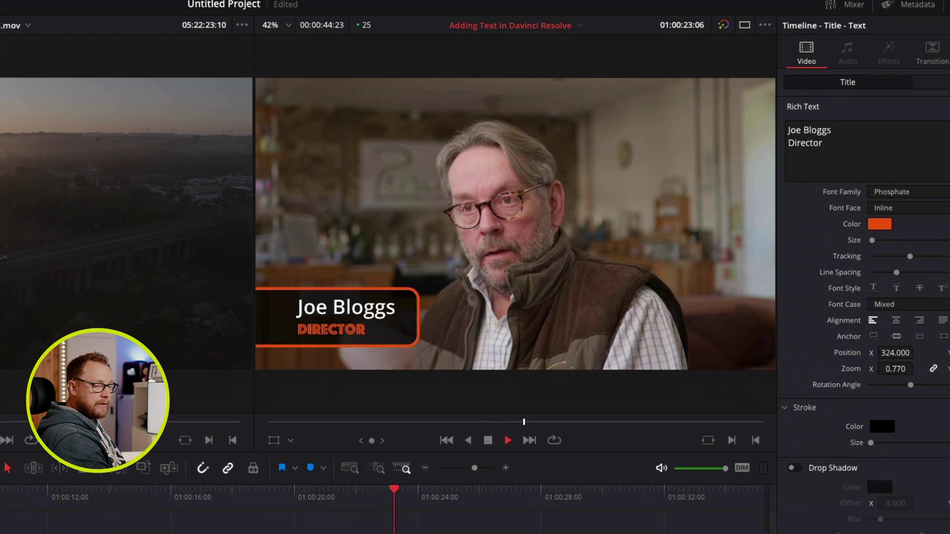
pyautogui.press('space')
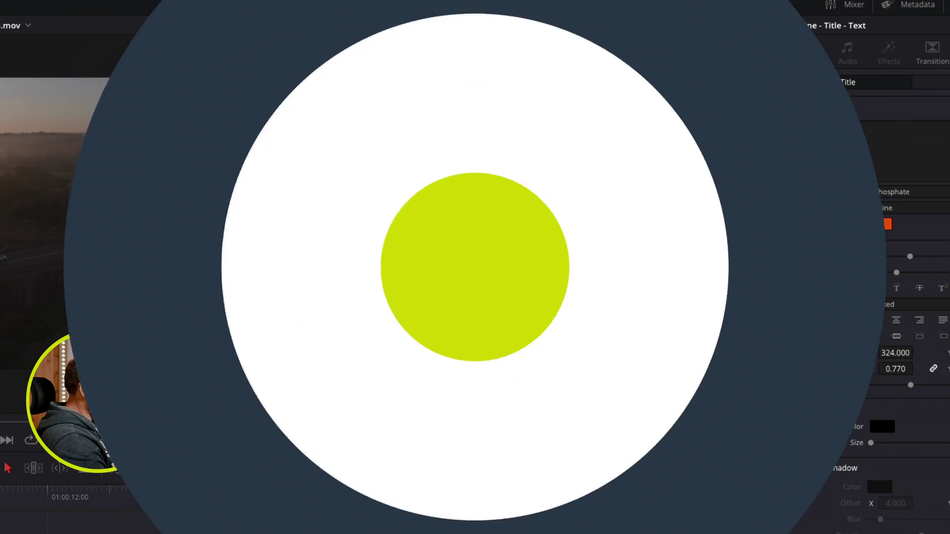